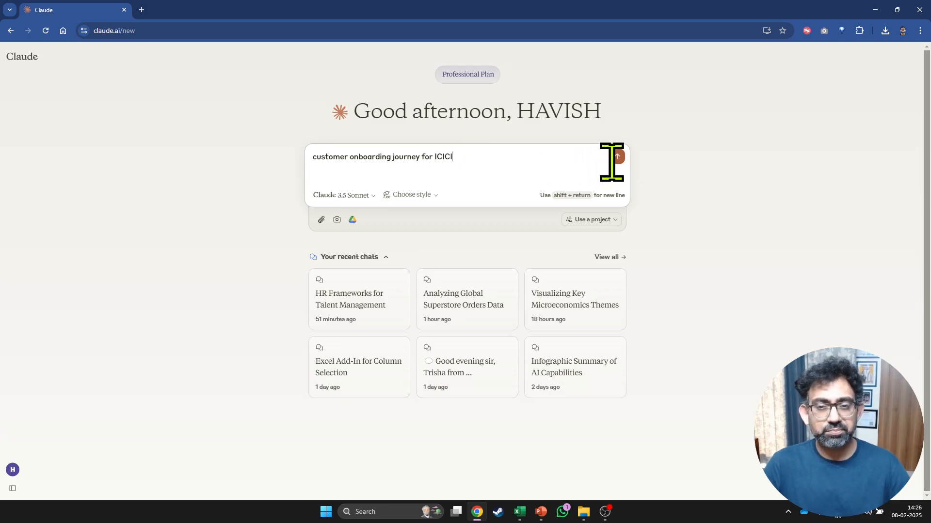
Step: Submit the prompt "customer onboarding journey for ICICI" and open the generated diagram's source code
{"action": "left_click", "coordinate": [616, 157]}
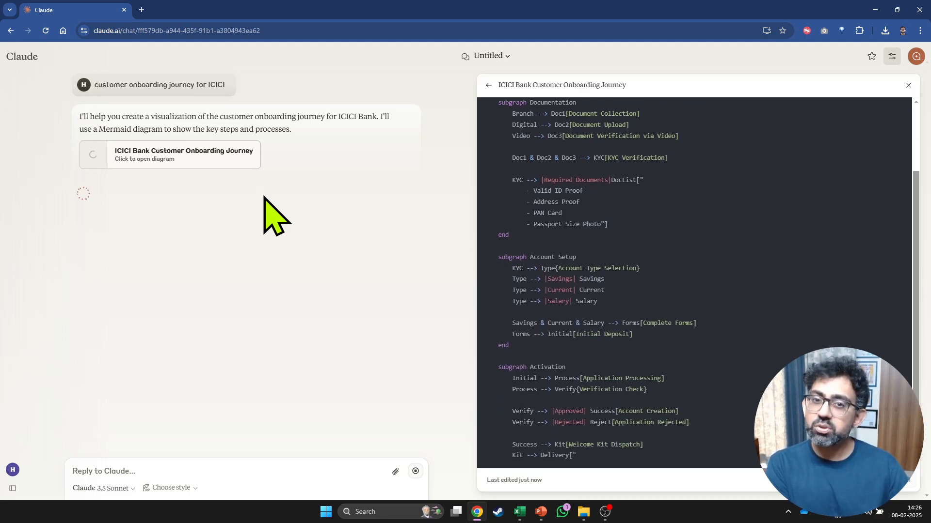
{"action": "scroll", "coordinate": [693, 259], "scroll_direction": "up", "scroll_amount": 6}
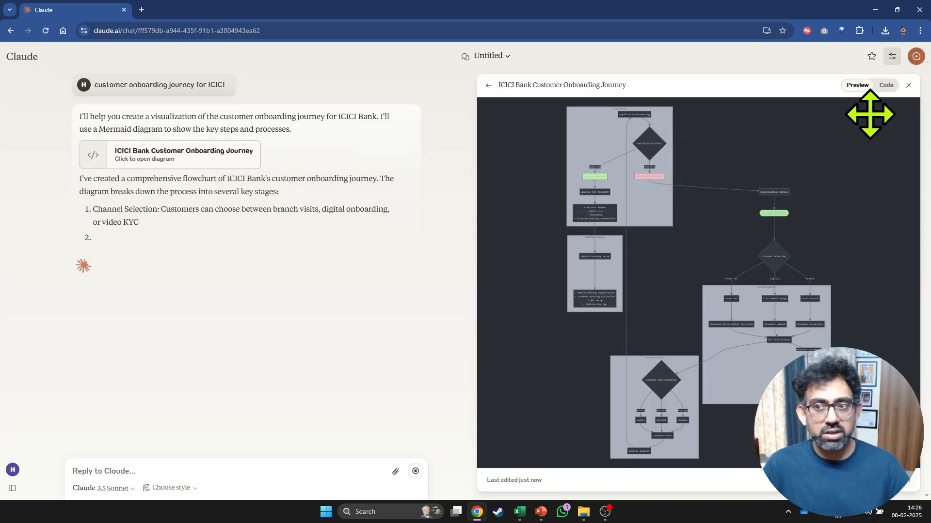
{"action": "left_click", "coordinate": [886, 86]}
{"action": "scroll", "coordinate": [602, 176], "scroll_direction": "up", "scroll_amount": 5}
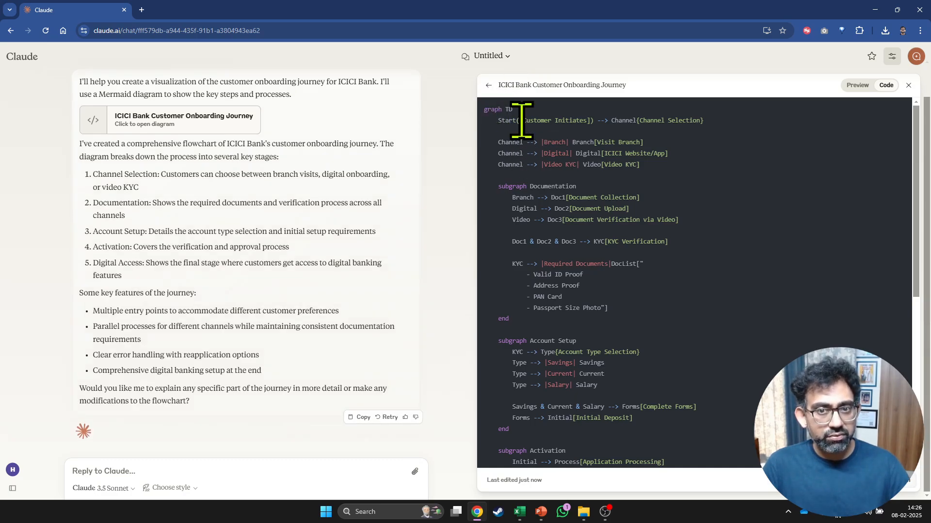
{"action": "scroll", "coordinate": [116, 228], "scroll_direction": "up", "scroll_amount": 1}
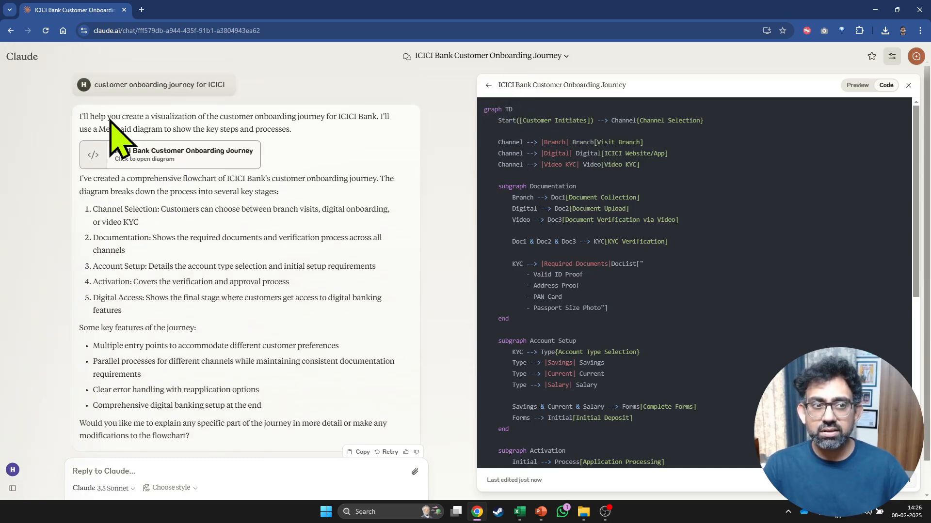
Step: Highlight the Mermaid diagram mention in the reply and examine the rendered flowchart's account creation branch up close
{"action": "left_click_drag", "start_coordinate": [115, 129], "coordinate": [163, 129]}
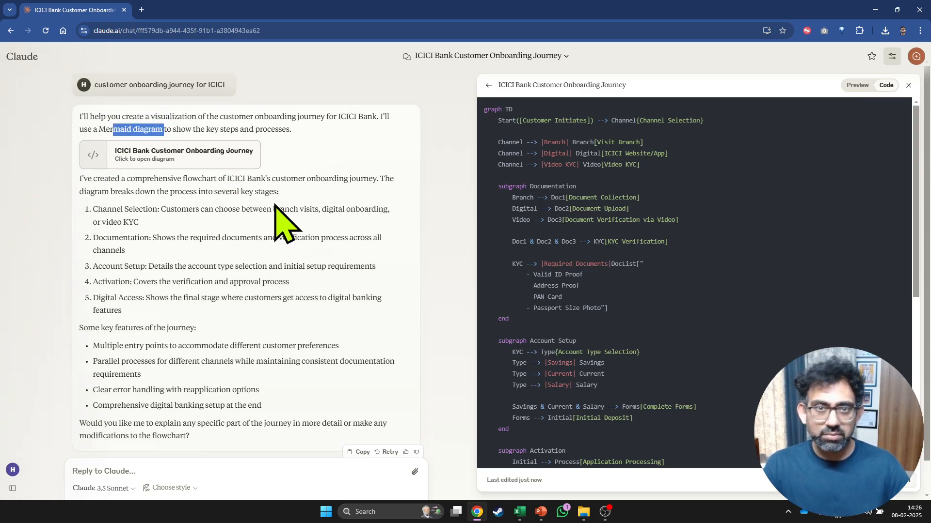
{"action": "left_click", "coordinate": [858, 86]}
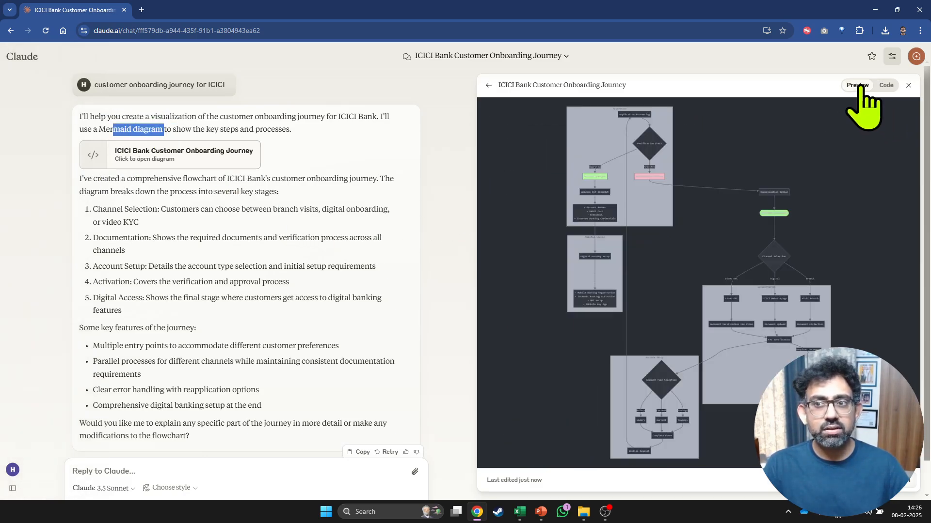
{"action": "scroll", "coordinate": [685, 199], "scroll_direction": "up", "scroll_amount": 5}
{"action": "scroll", "coordinate": [635, 222], "scroll_direction": "down", "scroll_amount": 5}
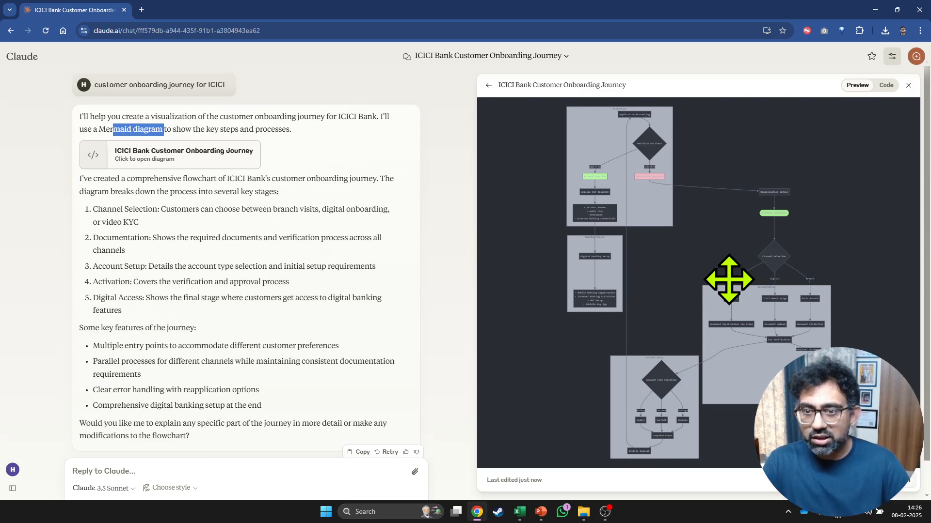
{"action": "scroll", "coordinate": [594, 177], "scroll_direction": "up", "scroll_amount": 6}
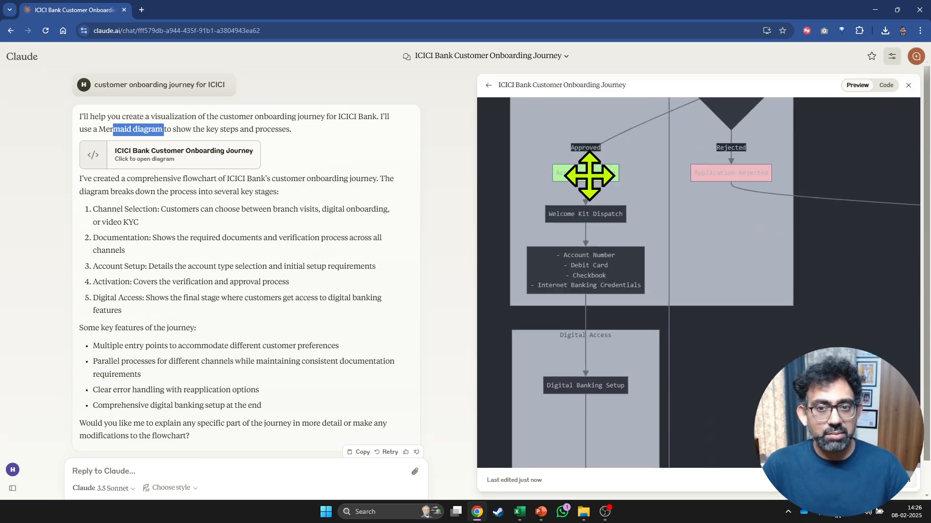
{"action": "scroll", "coordinate": [587, 174], "scroll_direction": "up", "scroll_amount": 2}
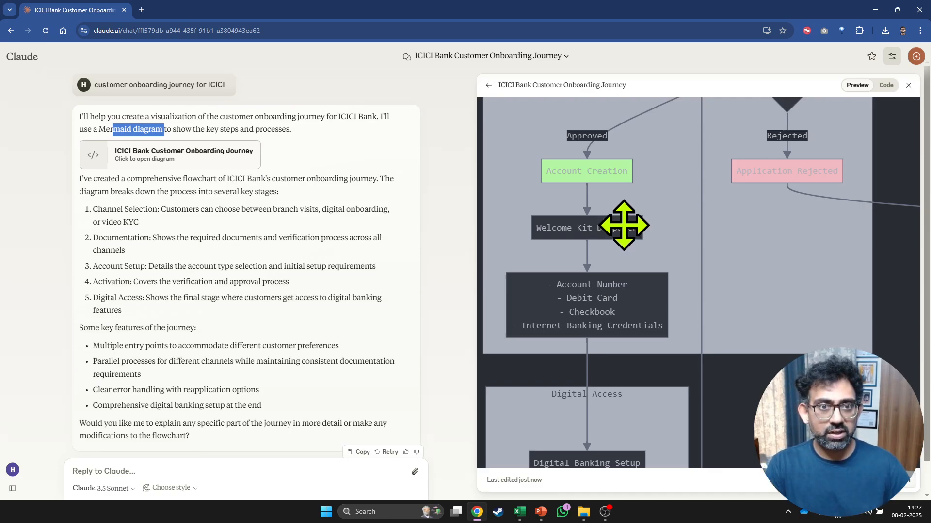
Step: Send the request "change Account Creation to Create Account" and inspect the revised box in the flowchart
{"action": "left_click", "coordinate": [212, 464]}
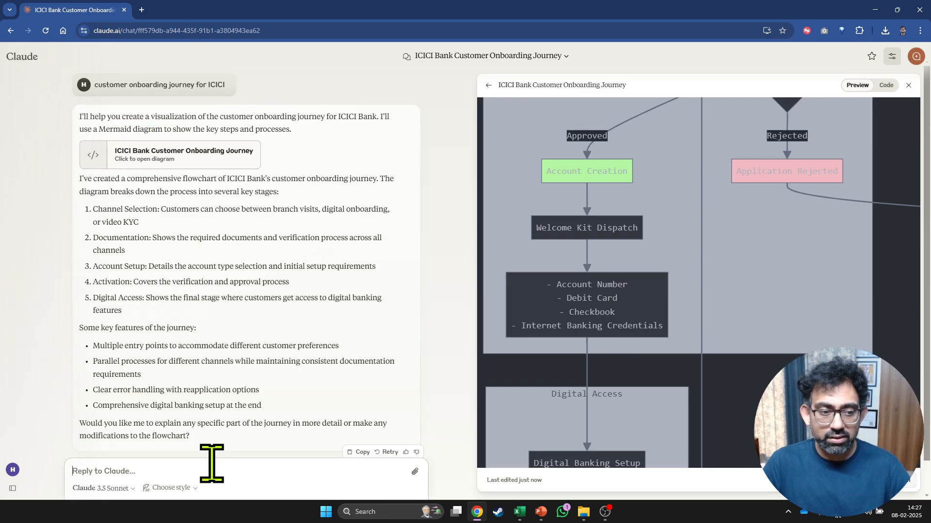
{"action": "type", "text": "change Account Creatio"}
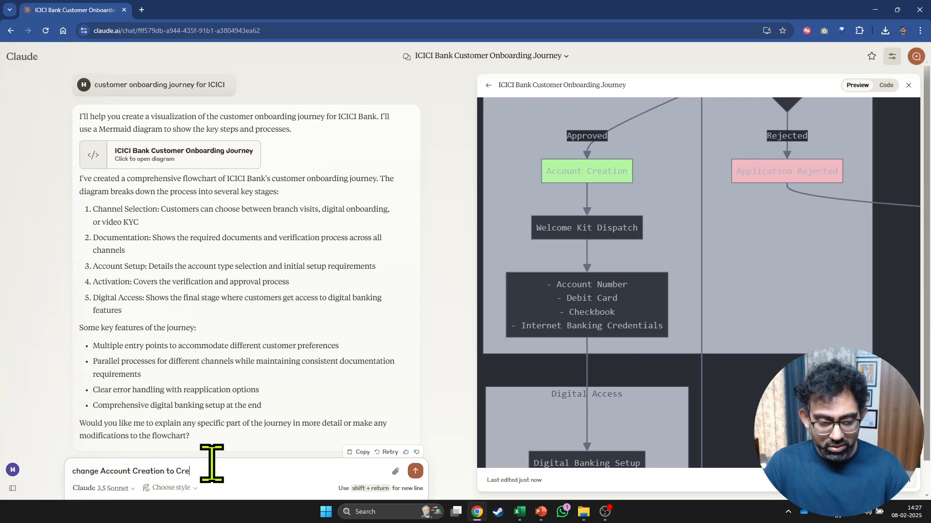
{"action": "type", "text": "nt"}
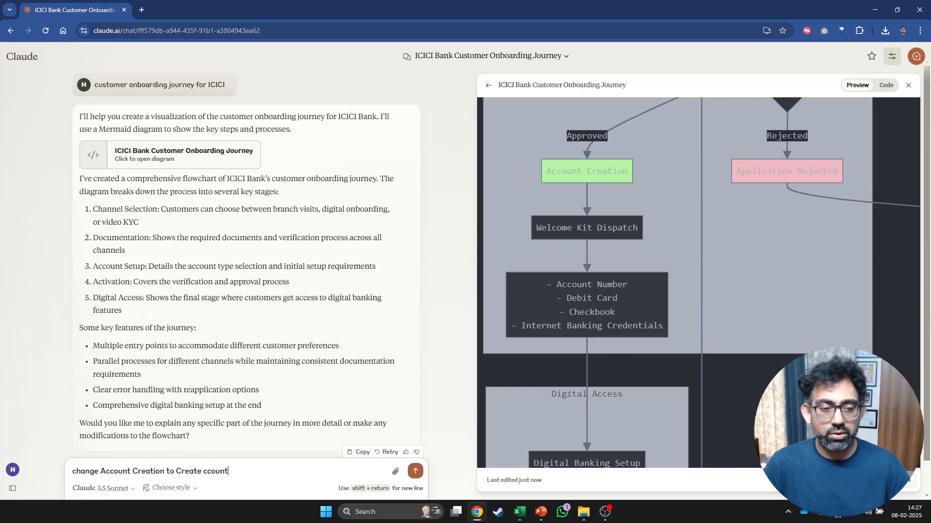
{"action": "key", "text": "Return"}
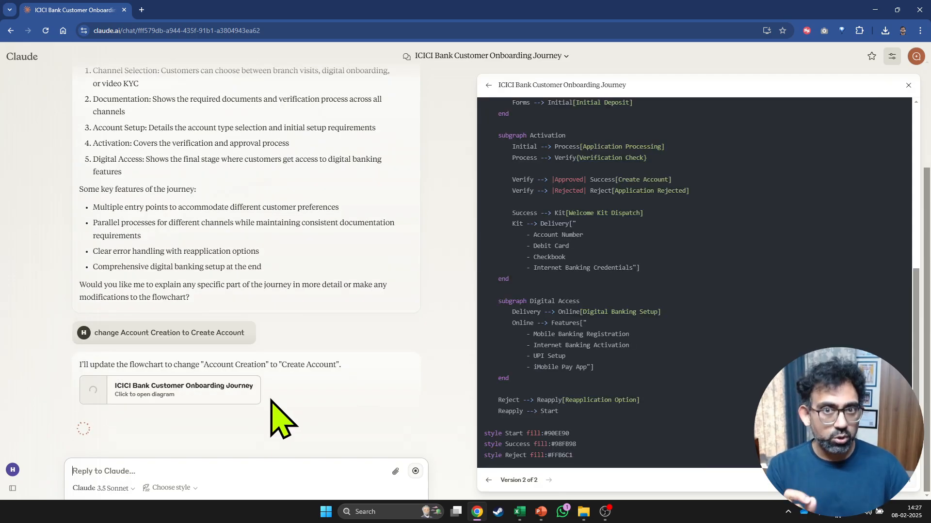
{"action": "scroll", "coordinate": [587, 142], "scroll_direction": "up", "scroll_amount": 5}
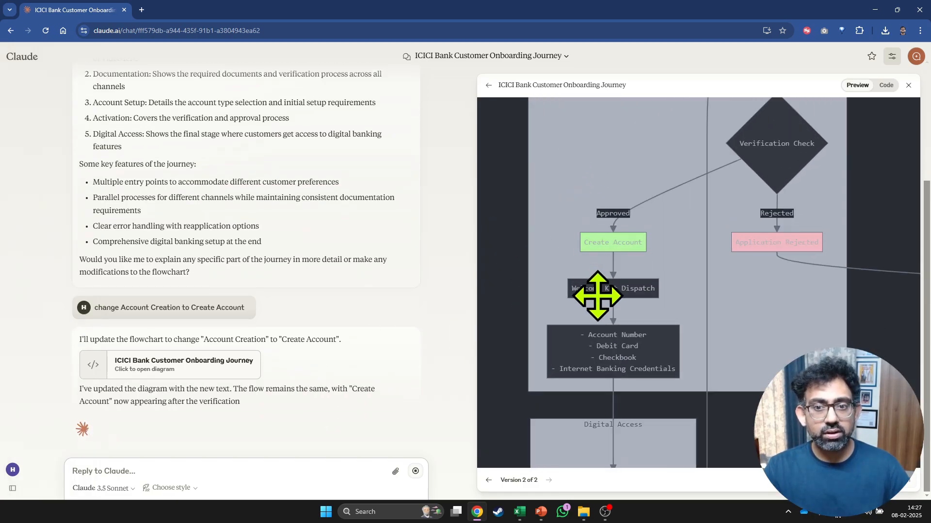
{"action": "left_click_drag", "start_coordinate": [634, 285], "coordinate": [613, 252]}
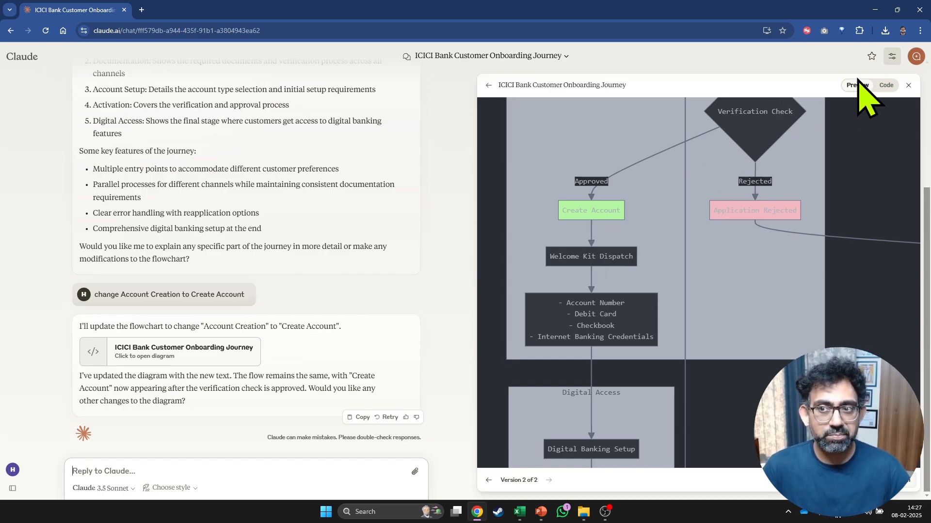
Step: Compare the revised flowchart's source code with its rendered preview, focusing on the Activation section
{"action": "left_click", "coordinate": [886, 85]}
{"action": "scroll", "coordinate": [683, 243], "scroll_direction": "up", "scroll_amount": 6}
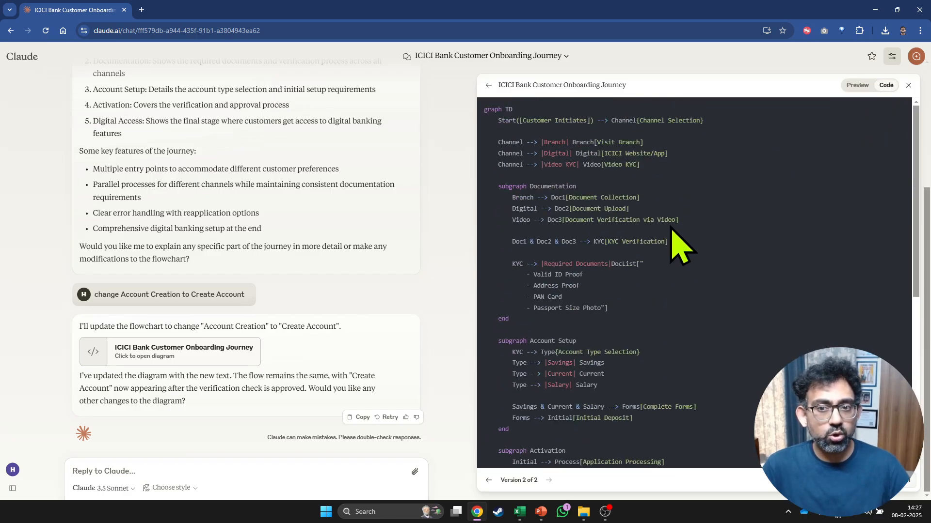
{"action": "left_click", "coordinate": [856, 85]}
{"action": "scroll", "coordinate": [659, 179], "scroll_direction": "down", "scroll_amount": 2}
{"action": "left_click_drag", "start_coordinate": [733, 135], "coordinate": [692, 299]}
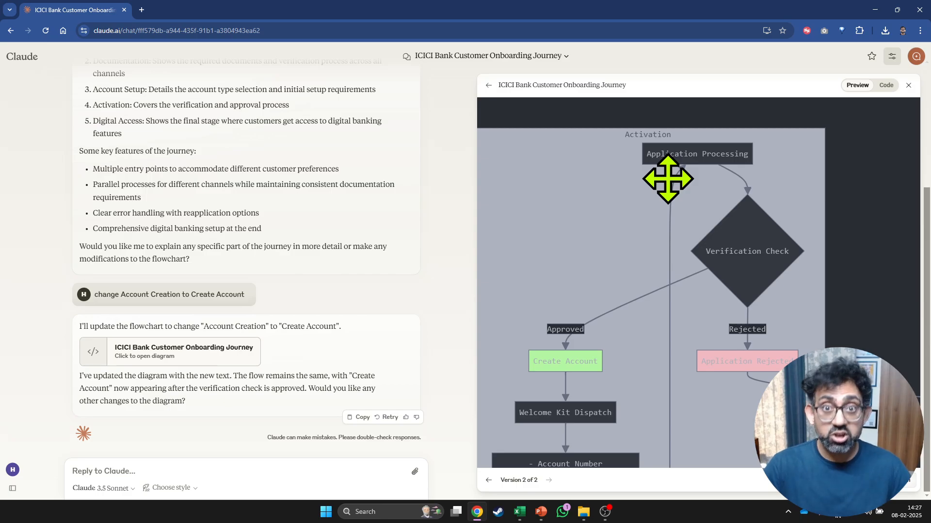
{"action": "left_click", "coordinate": [886, 86]}
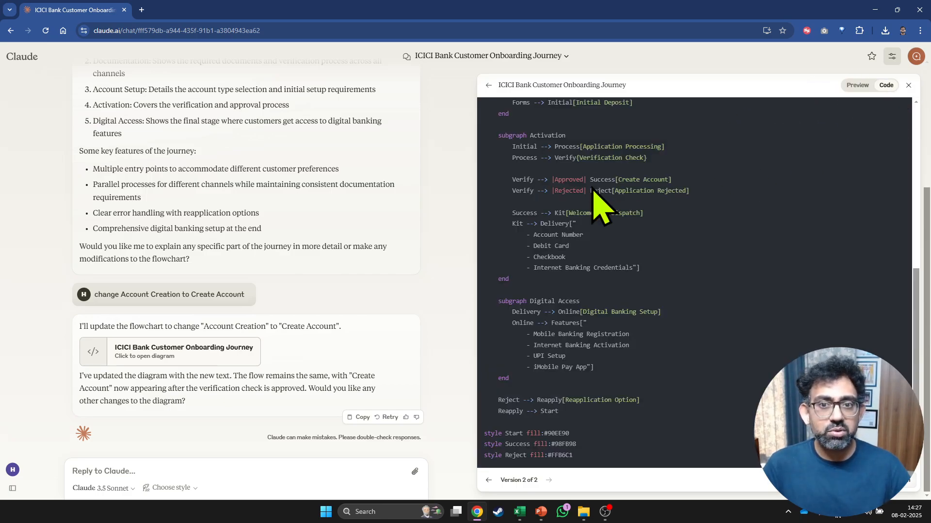
{"action": "scroll", "coordinate": [592, 188], "scroll_direction": "up", "scroll_amount": 7}
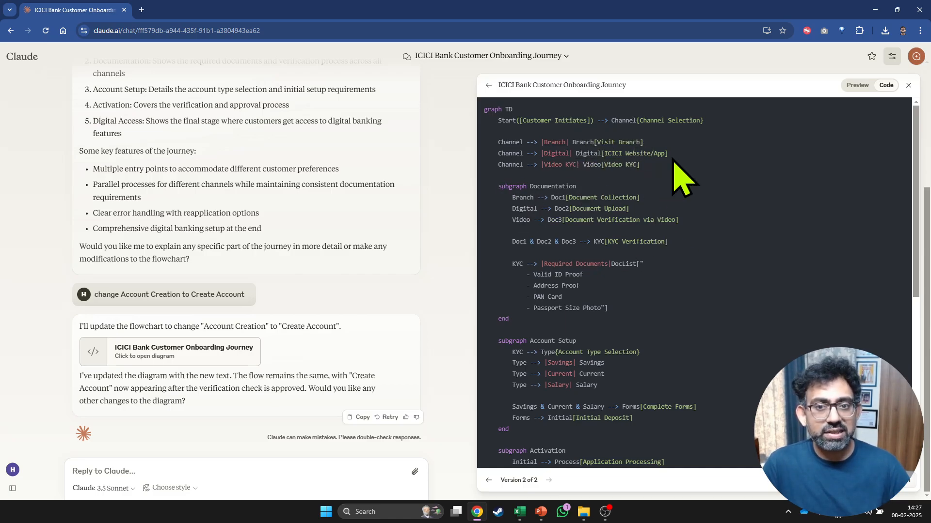
{"action": "left_click", "coordinate": [857, 86]}
{"action": "left_click", "coordinate": [886, 86]}
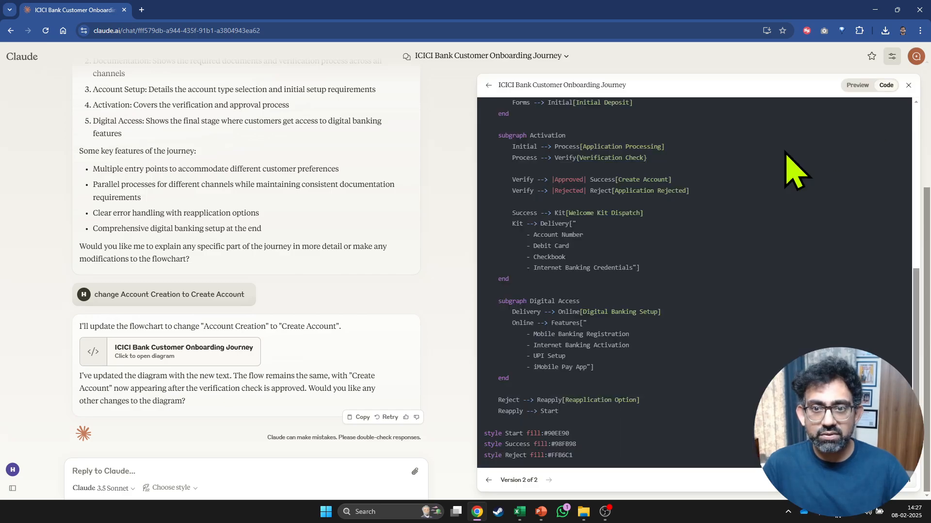
{"action": "scroll", "coordinate": [632, 257], "scroll_direction": "down", "scroll_amount": 6}
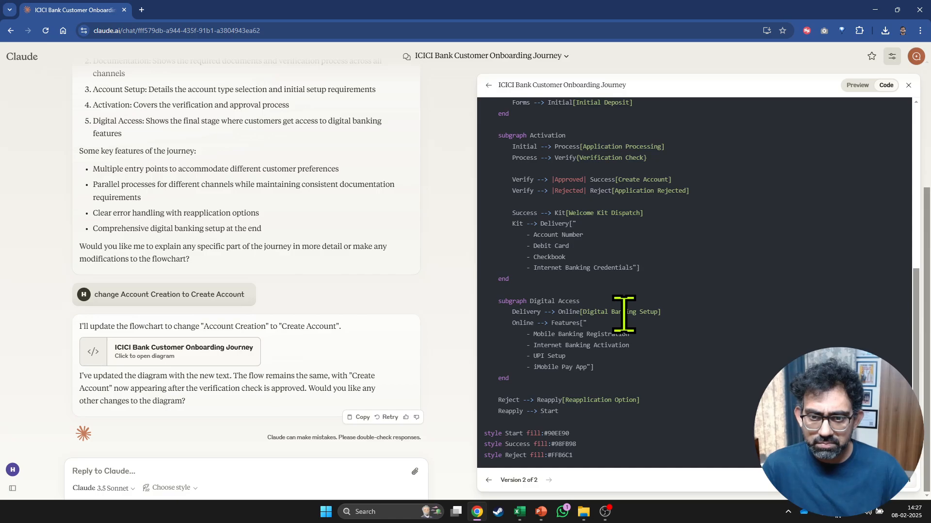
Step: Search the page for "activa" to locate the Activation subgraph in the code, and close the search
{"action": "key", "text": "ctrl+f"}
{"action": "type", "text": "ac"}
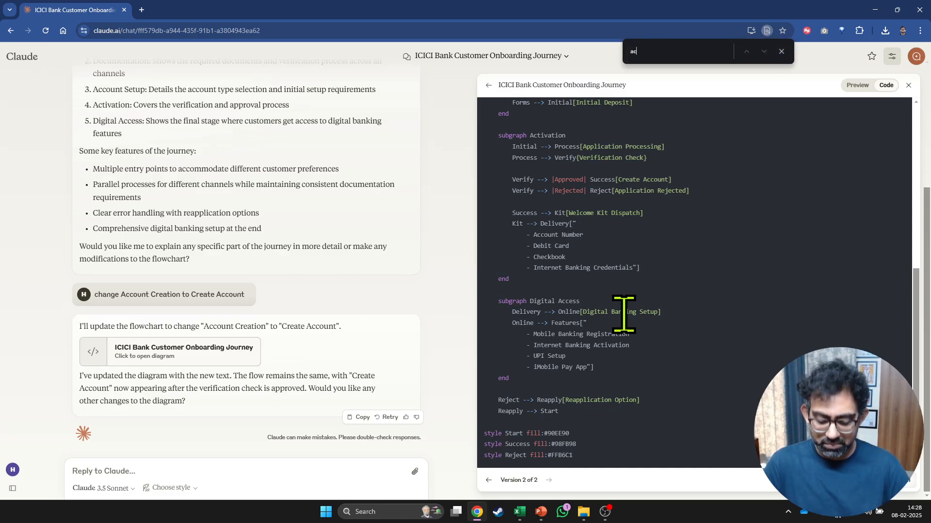
{"action": "type", "text": "tiva"}
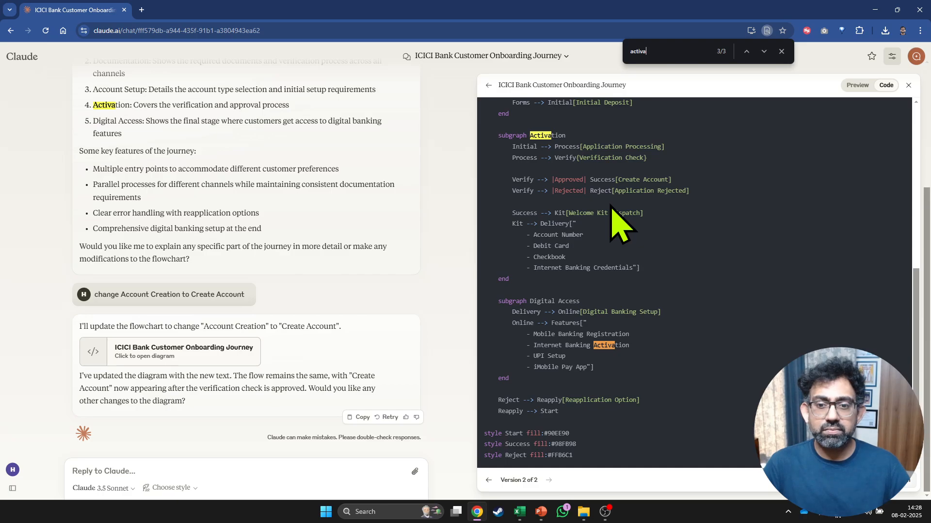
{"action": "key", "text": "Return"}
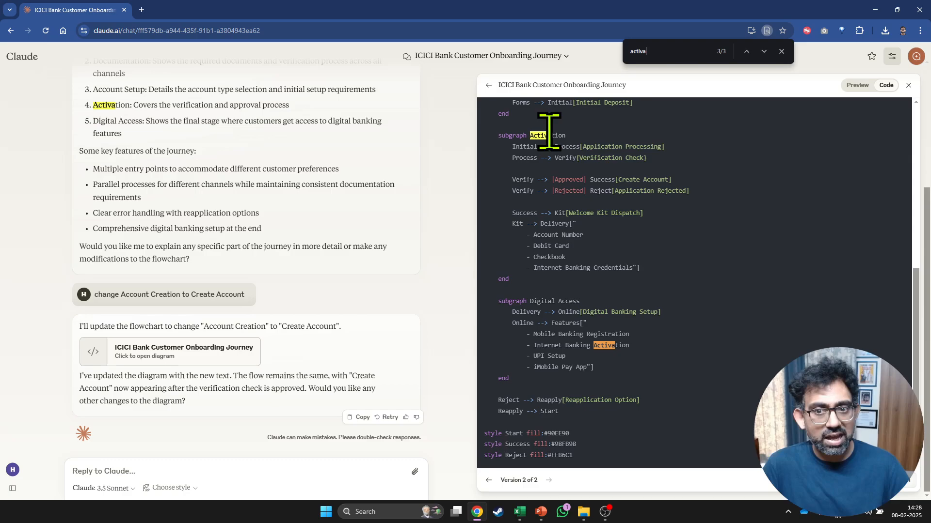
{"action": "left_click", "coordinate": [780, 51]}
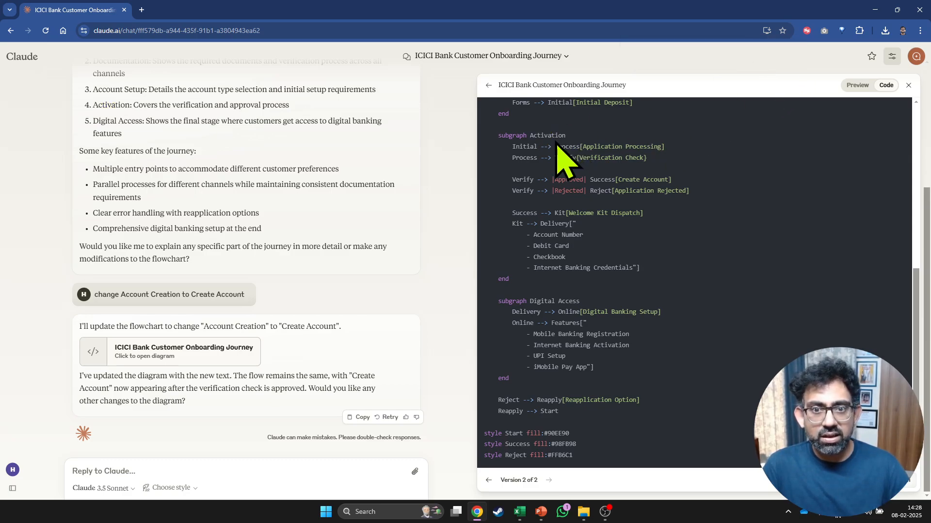
Step: Select the word Activation in the subgraph title and request the Improve edit "change to Initialization"
{"action": "right_click", "coordinate": [551, 136]}
{"action": "key", "text": "Escape"}
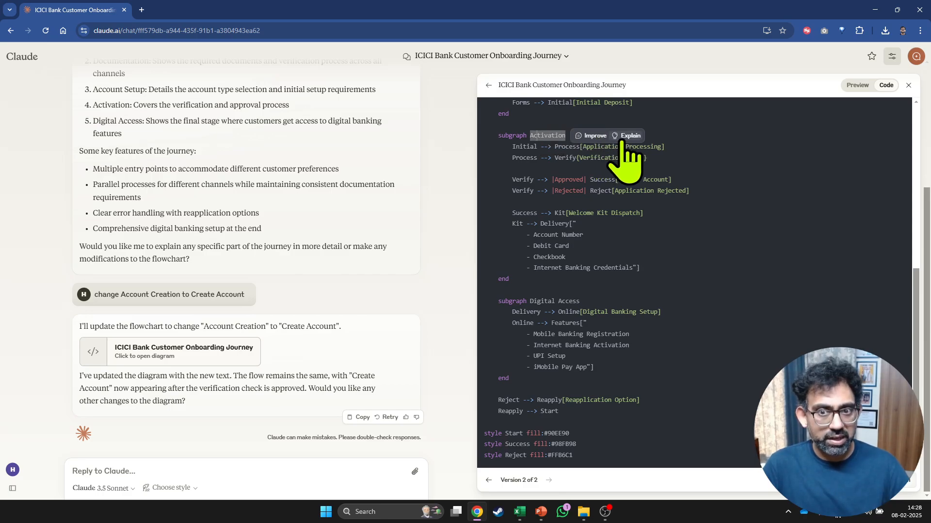
{"action": "left_click", "coordinate": [592, 137]}
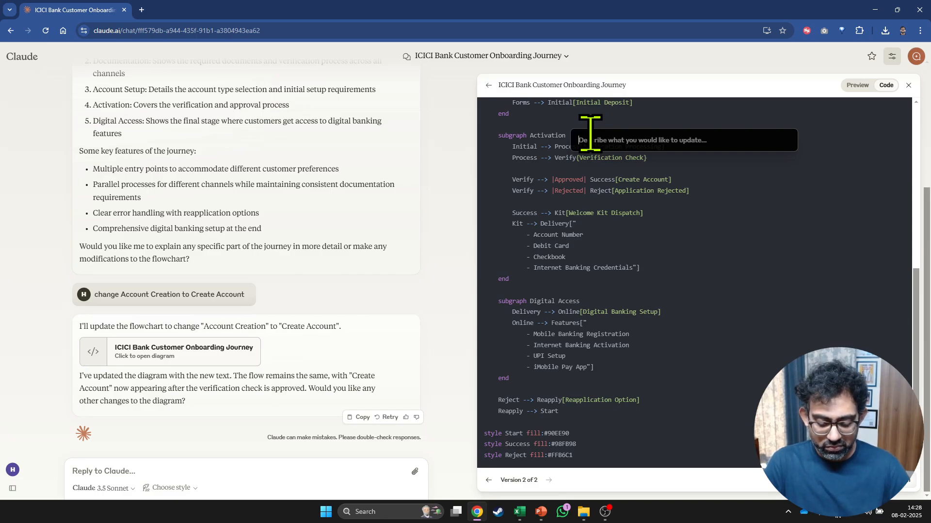
{"action": "type", "text": "change to Initializ"}
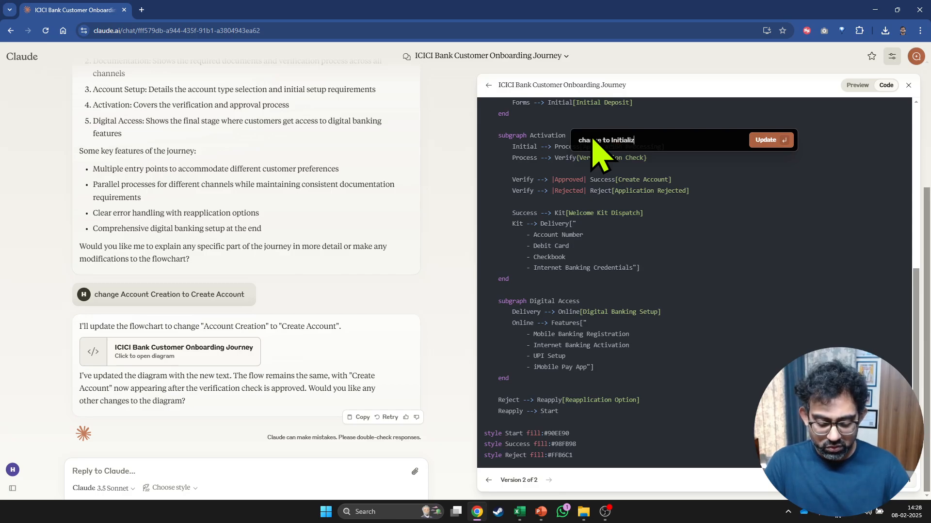
{"action": "type", "text": "ation"}
{"action": "left_click", "coordinate": [765, 141]}
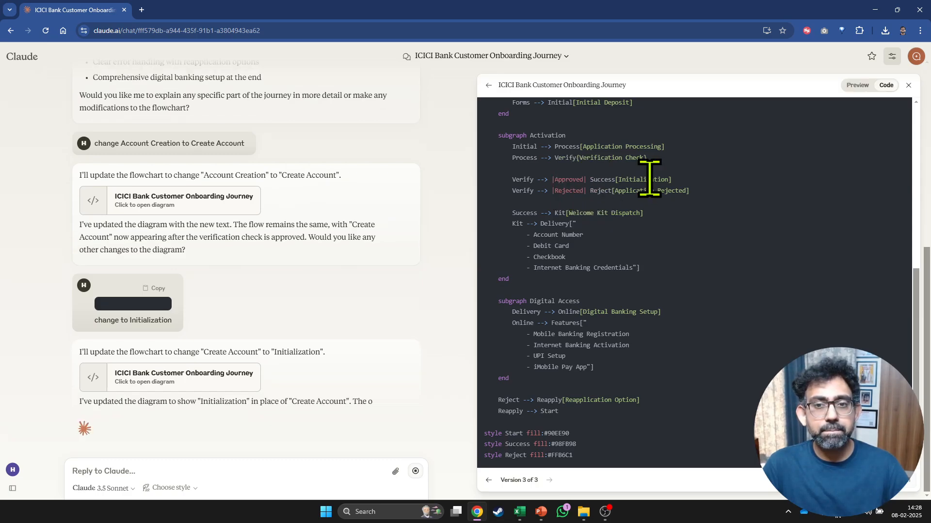
Step: Preview the updated flowchart and examine the Activation section's title and its approved branch
{"action": "left_click", "coordinate": [849, 87]}
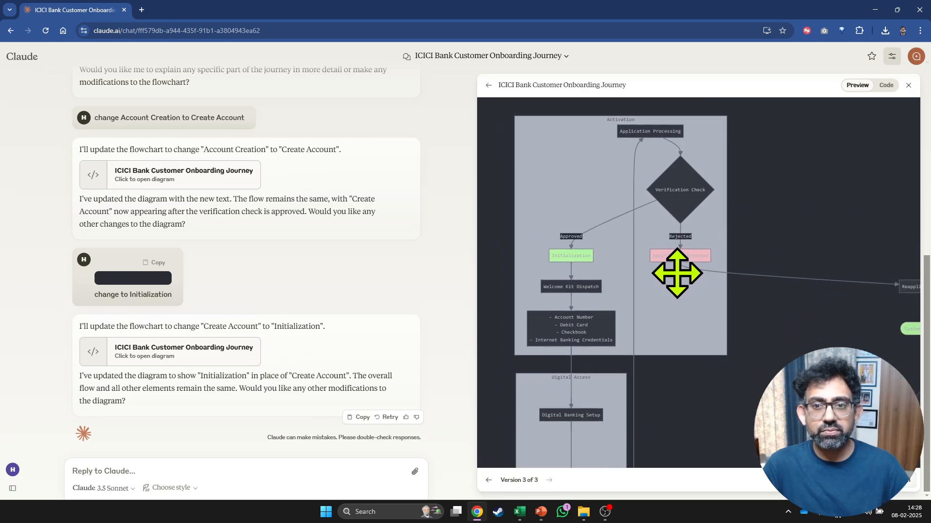
{"action": "scroll", "coordinate": [618, 160], "scroll_direction": "up", "scroll_amount": 1}
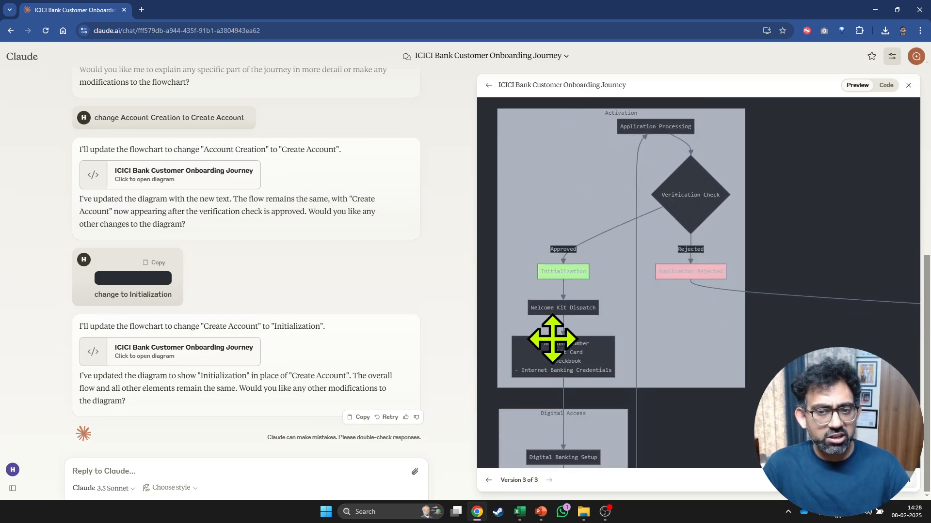
{"action": "scroll", "coordinate": [548, 273], "scroll_direction": "up", "scroll_amount": 2}
{"action": "scroll", "coordinate": [611, 231], "scroll_direction": "up", "scroll_amount": 2}
{"action": "left_click_drag", "start_coordinate": [636, 152], "coordinate": [663, 284]}
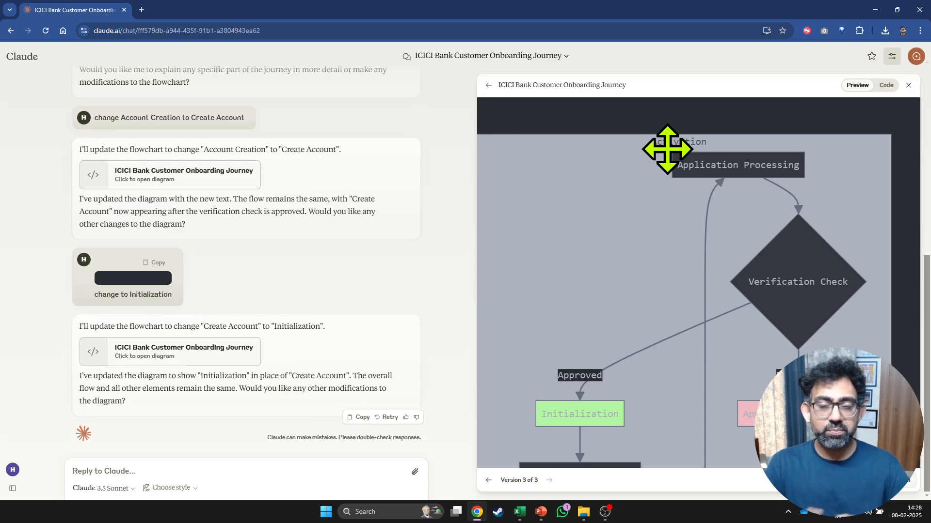
Step: Open the original version of the onboarding flowchart from the first reply and copy its Mermaid code
{"action": "scroll", "coordinate": [232, 241], "scroll_direction": "up", "scroll_amount": 7}
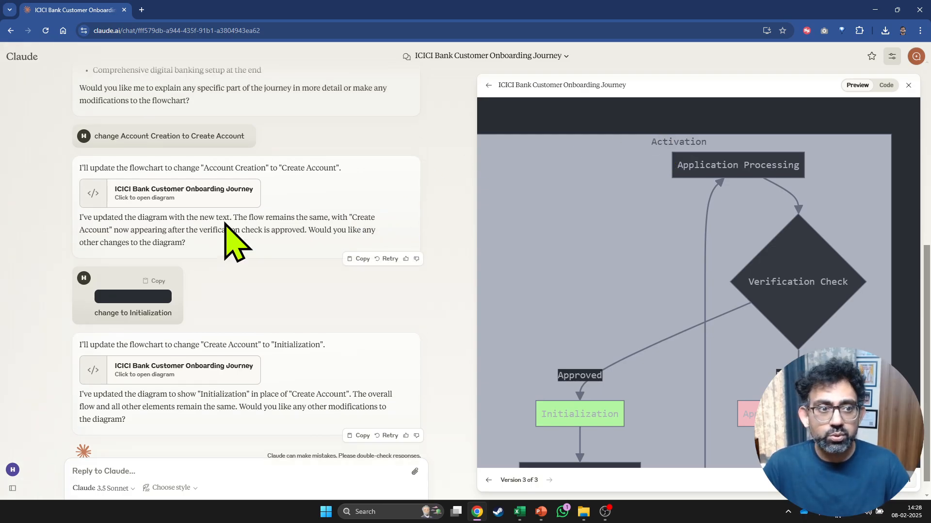
{"action": "left_click", "coordinate": [199, 165]}
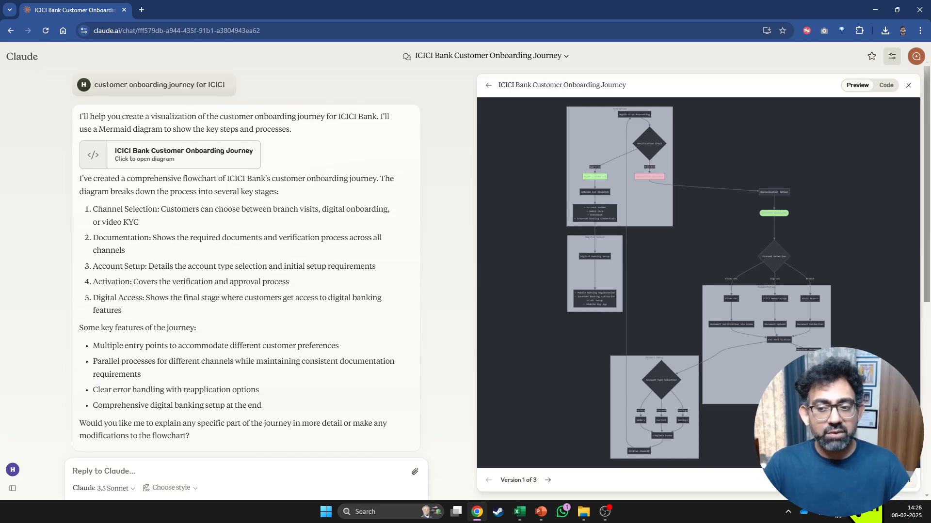
{"action": "key", "text": "super+shift+s"}
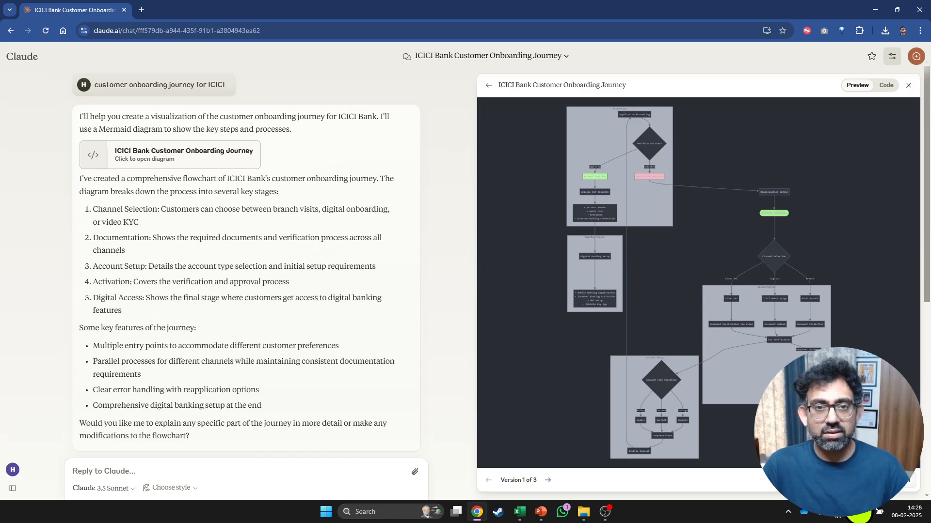
Step: Open the Mermaid Chart website in a new browser tab and create a new diagram from its dashboard
{"action": "left_click", "coordinate": [141, 9]}
{"action": "type", "text": "mermaid.live"}
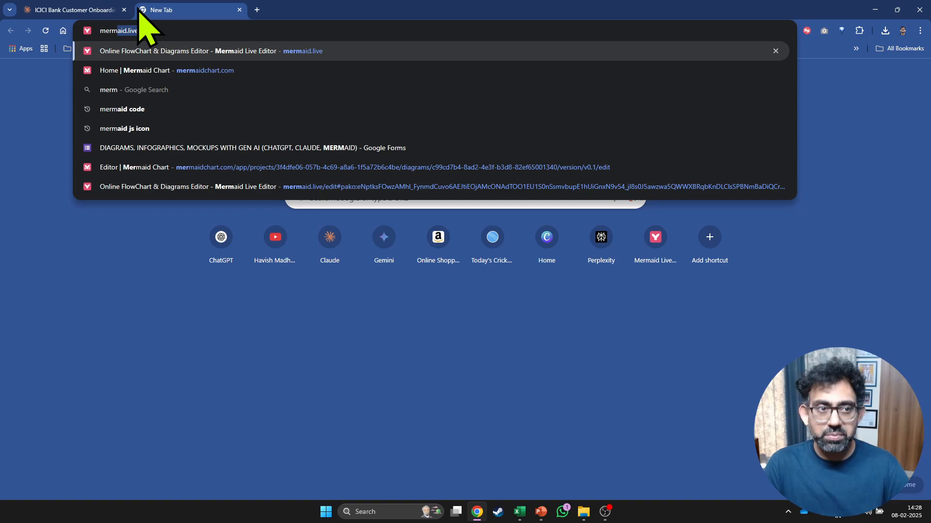
{"action": "left_click", "coordinate": [170, 72]}
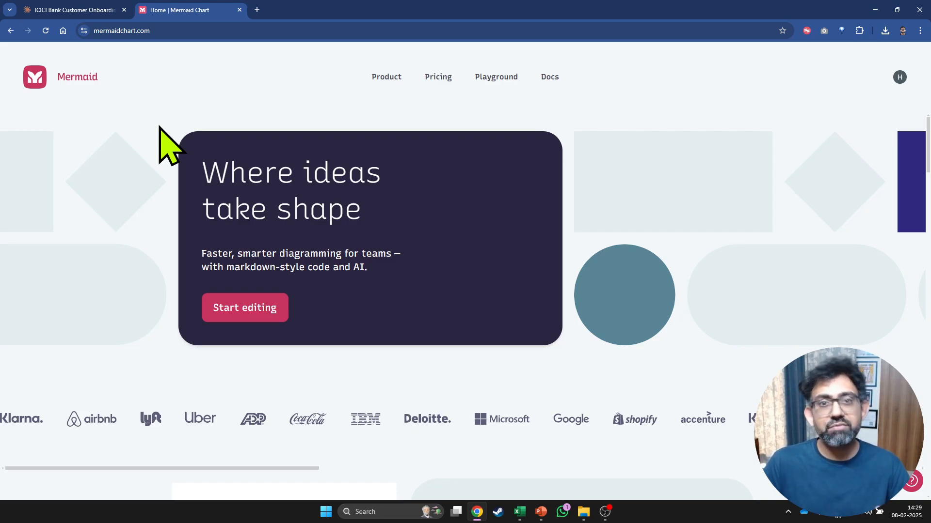
{"action": "left_click", "coordinate": [251, 307]}
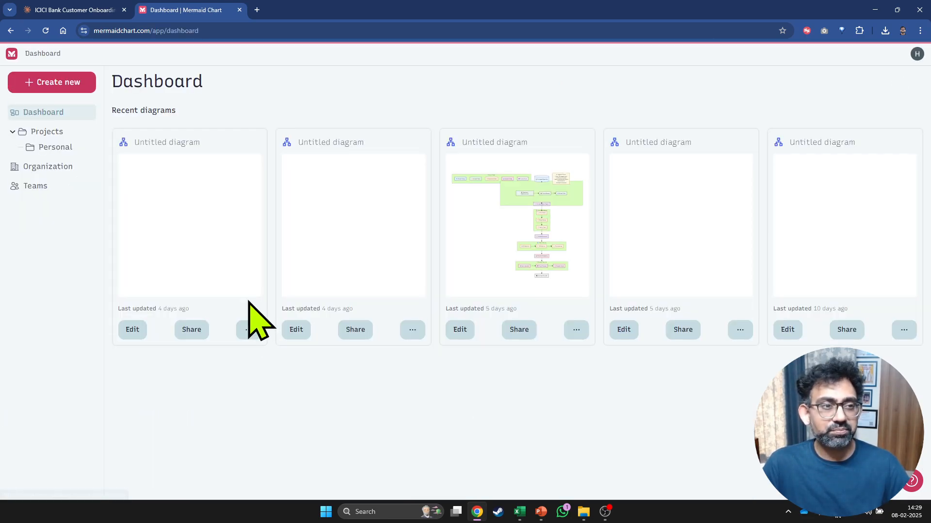
{"action": "left_click", "coordinate": [53, 87]}
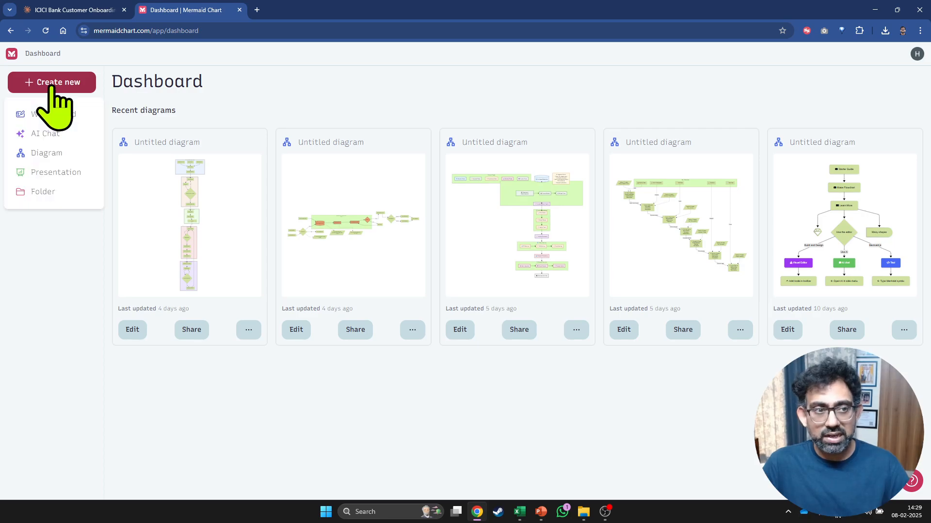
{"action": "left_click", "coordinate": [60, 153]}
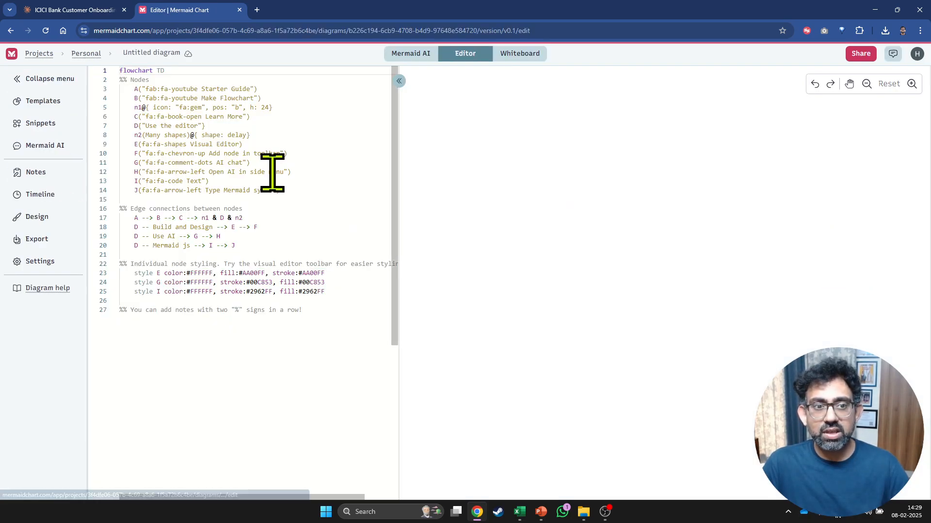
Step: Replace all the sample code in the new diagram with the copied onboarding flowchart code and inspect the rendering
{"action": "key", "text": "ctrl+a"}
{"action": "key", "text": "BackSpace"}
{"action": "key", "text": "ctrl+v"}
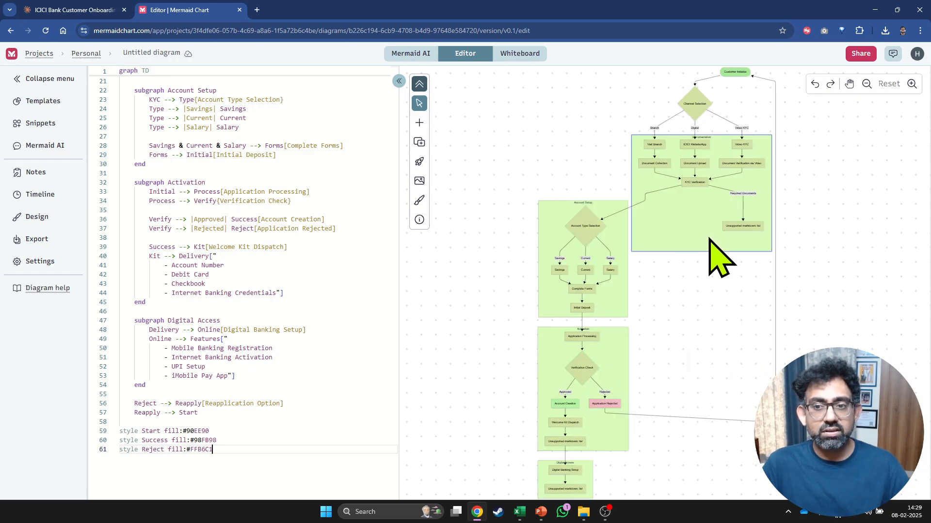
{"action": "scroll", "coordinate": [716, 249], "scroll_direction": "up", "scroll_amount": 3}
{"action": "scroll", "coordinate": [711, 191], "scroll_direction": "up", "scroll_amount": 2}
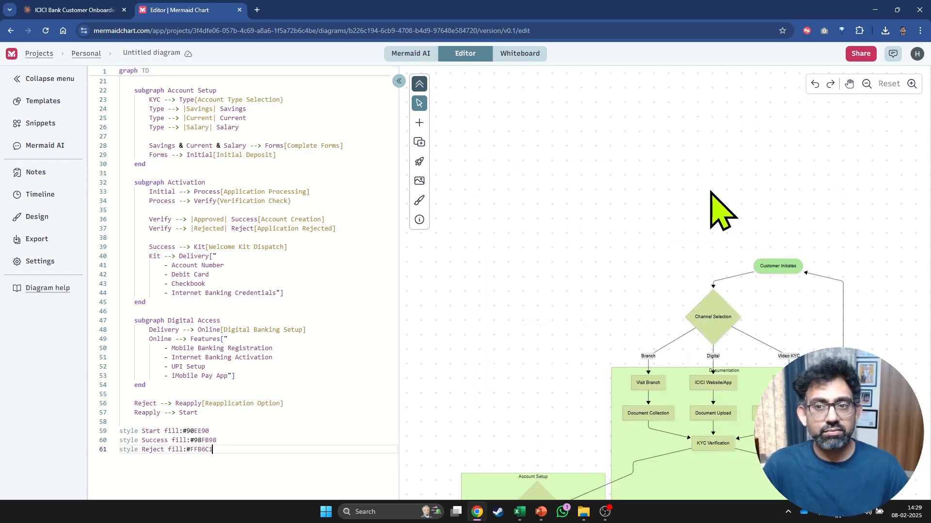
{"action": "scroll", "coordinate": [712, 196], "scroll_direction": "down", "scroll_amount": 1}
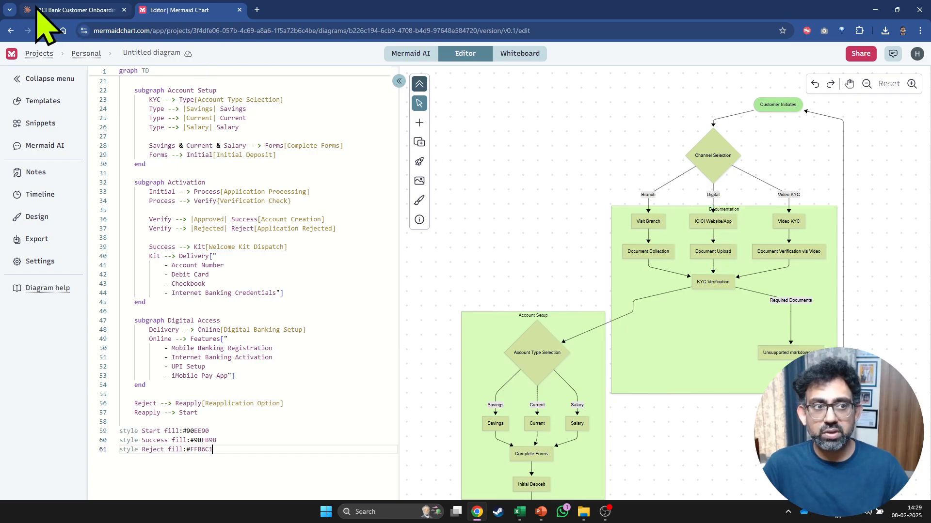
Step: Compare the flowchart preview in Claude with the Mermaid Chart rendering, focusing on the layout of the sections
{"action": "left_click", "coordinate": [63, 9]}
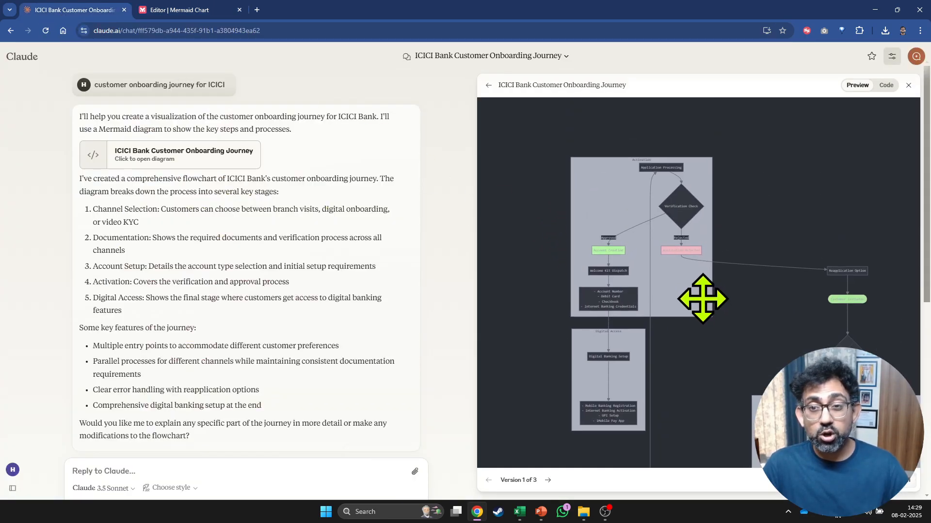
{"action": "left_click", "coordinate": [213, 10]}
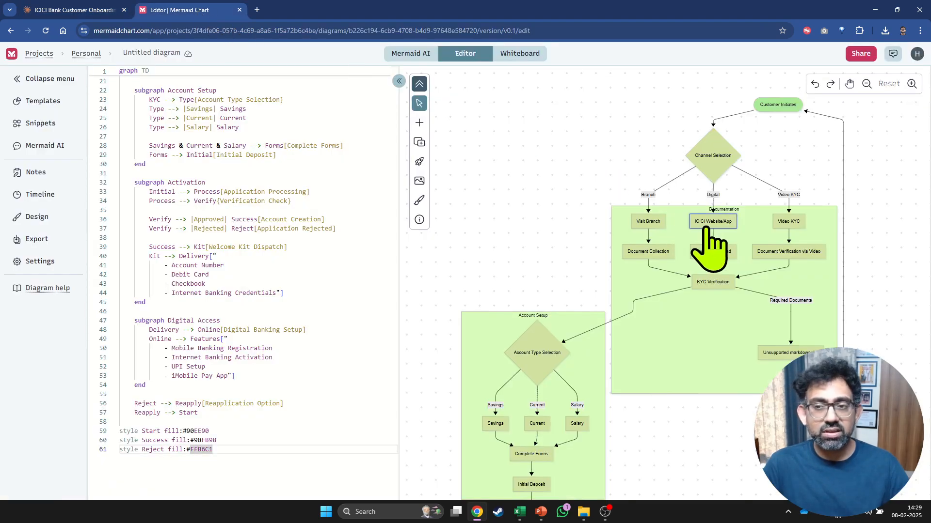
{"action": "left_click", "coordinate": [66, 9]}
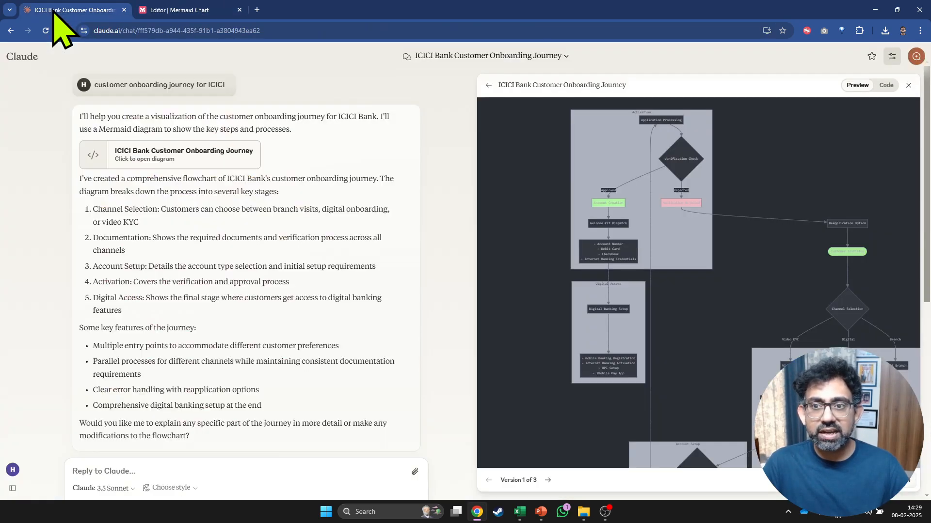
{"action": "left_click", "coordinate": [182, 9]}
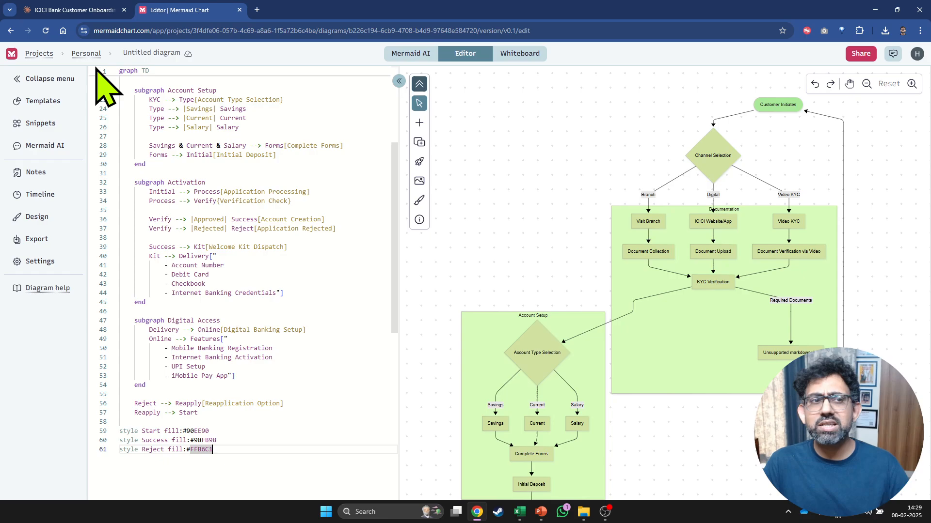
{"action": "left_click", "coordinate": [77, 10]}
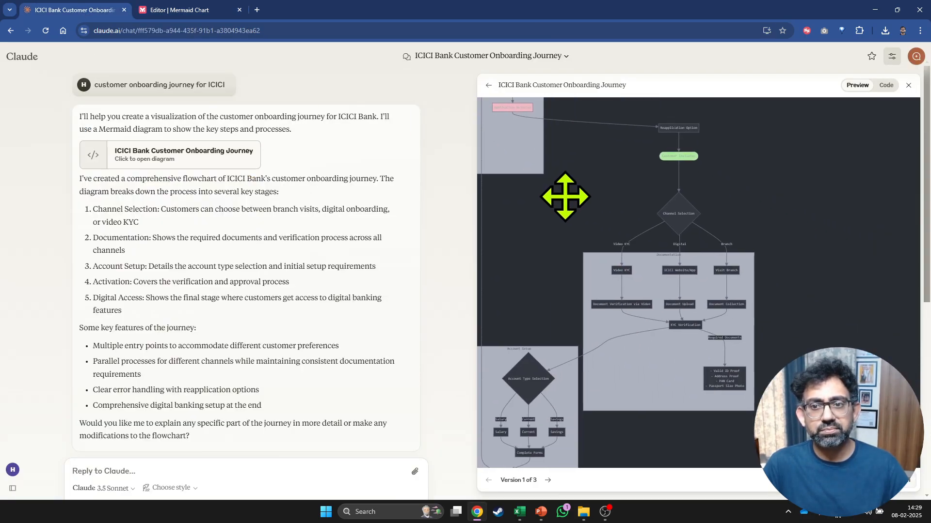
{"action": "left_click", "coordinate": [214, 9]}
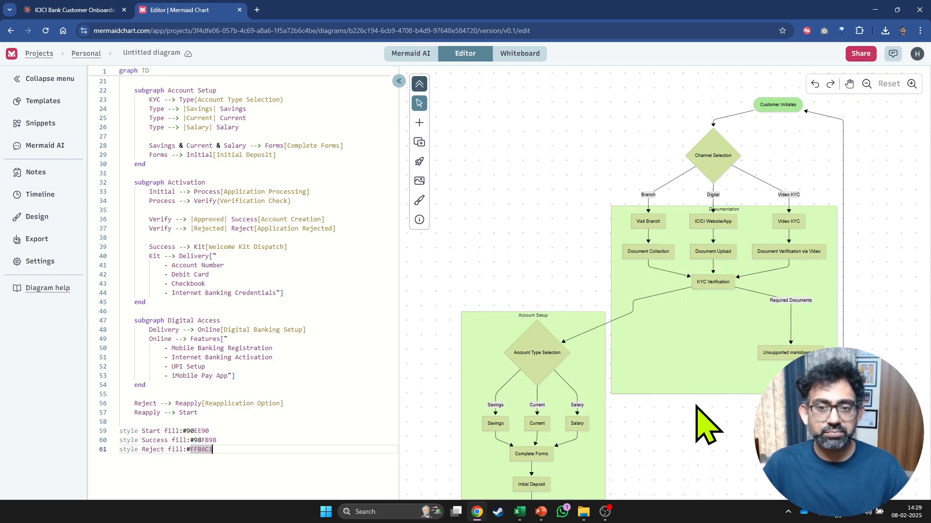
Step: Open the flowchart in Whiteboard mode and move the Channel Selection diamond slightly to the right
{"action": "left_click", "coordinate": [520, 53]}
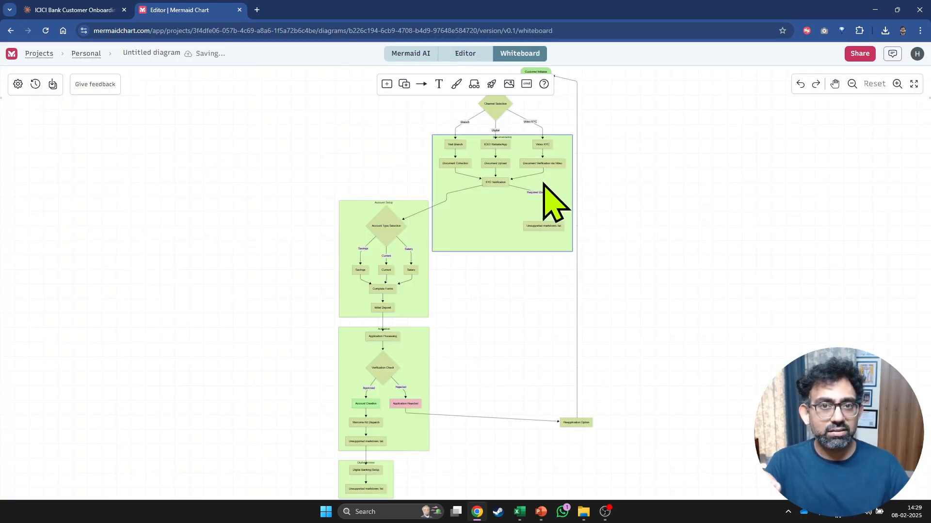
{"action": "scroll", "coordinate": [541, 196], "scroll_direction": "down", "scroll_amount": 3}
{"action": "scroll", "coordinate": [522, 168], "scroll_direction": "up", "scroll_amount": 6}
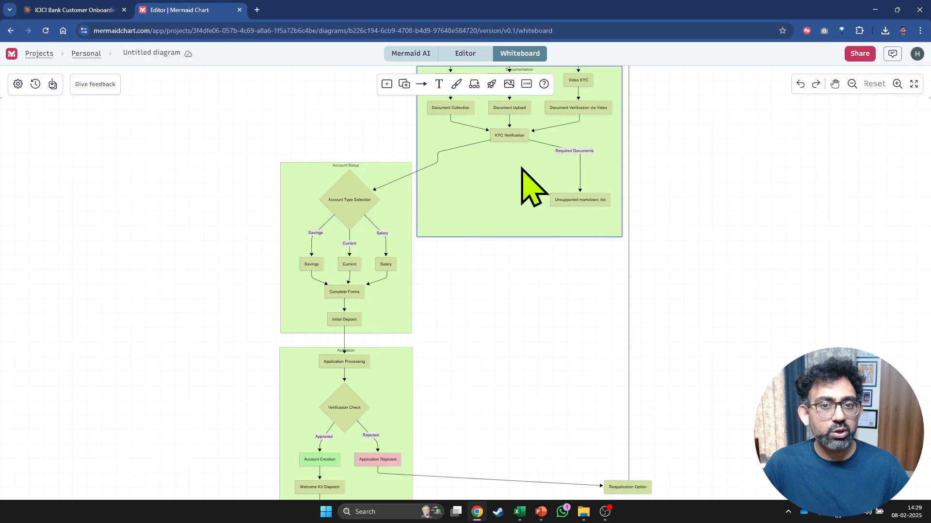
{"action": "scroll", "coordinate": [547, 196], "scroll_direction": "up", "scroll_amount": 3}
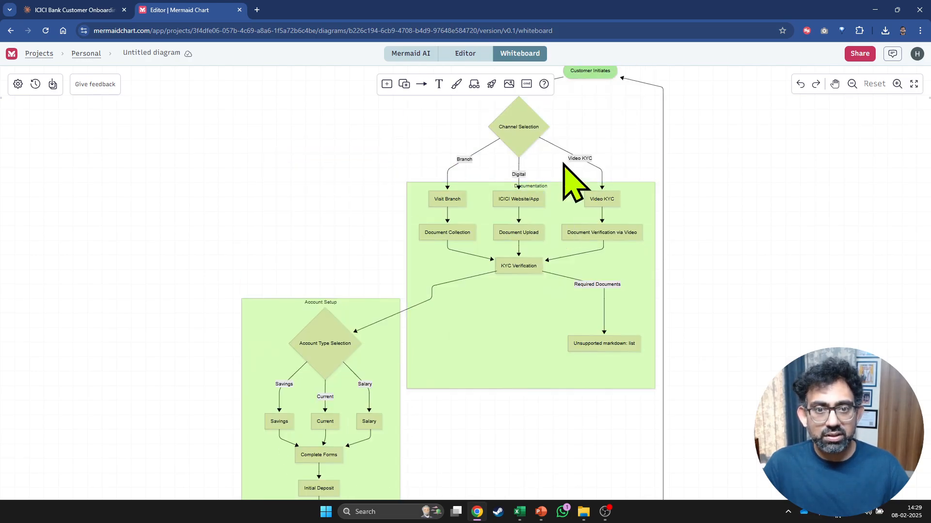
{"action": "scroll", "coordinate": [558, 145], "scroll_direction": "up", "scroll_amount": 3}
{"action": "left_click", "coordinate": [518, 286]}
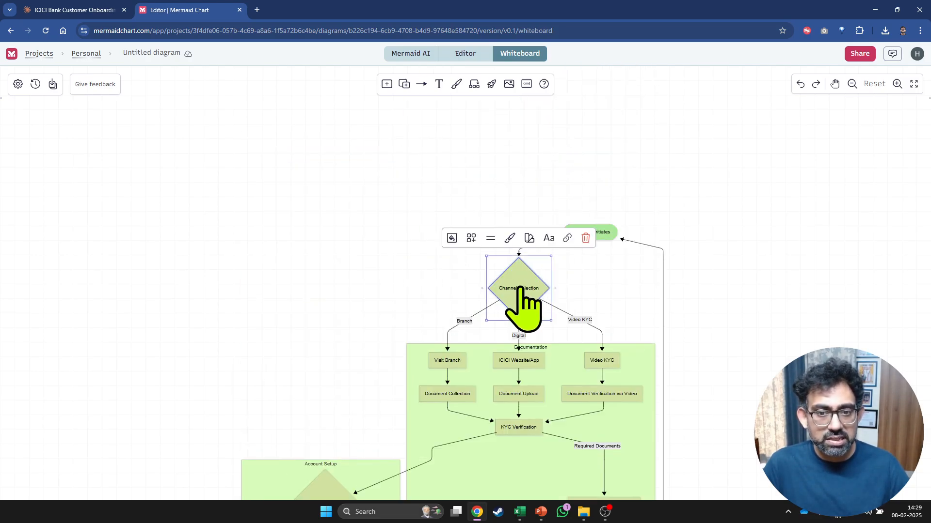
{"action": "left_click", "coordinate": [520, 288]}
{"action": "left_click_drag", "start_coordinate": [520, 289], "coordinate": [554, 300]}
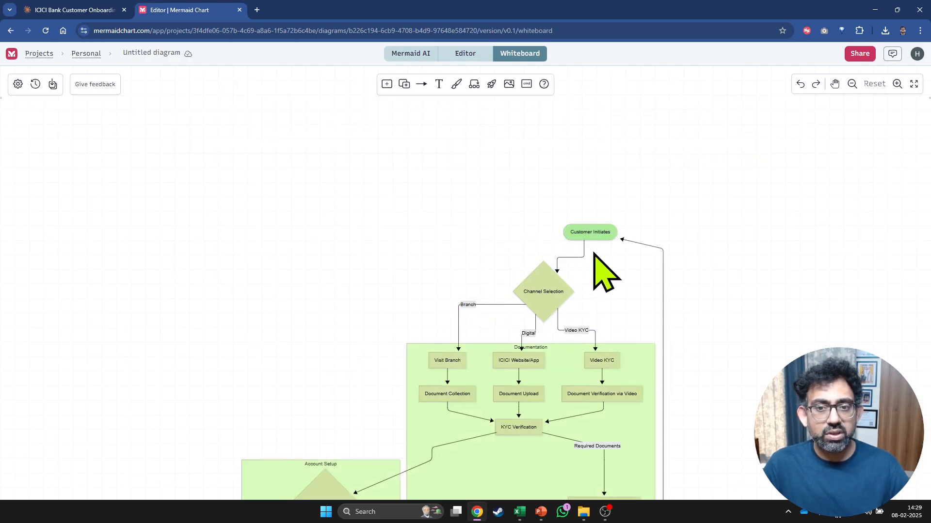
Step: Rename the Customer Initiates node to "Customers Initiation" and enlarge its shape slightly
{"action": "double_click", "coordinate": [595, 233]}
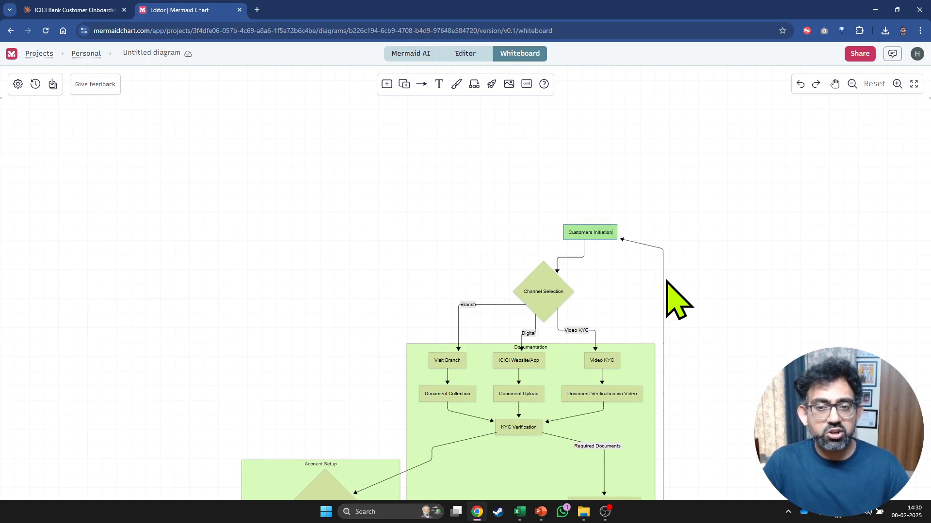
{"action": "key", "text": "Escape"}
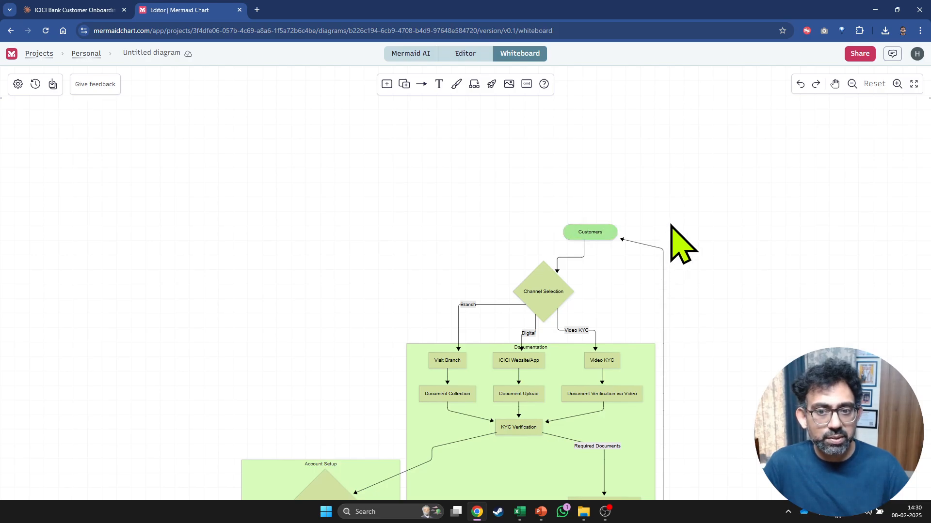
{"action": "left_click", "coordinate": [588, 233]}
{"action": "left_click_drag", "start_coordinate": [562, 223], "coordinate": [551, 217]}
Step: Give the Customers Initiation node a blue border and a blue background
{"action": "left_click", "coordinate": [600, 233]}
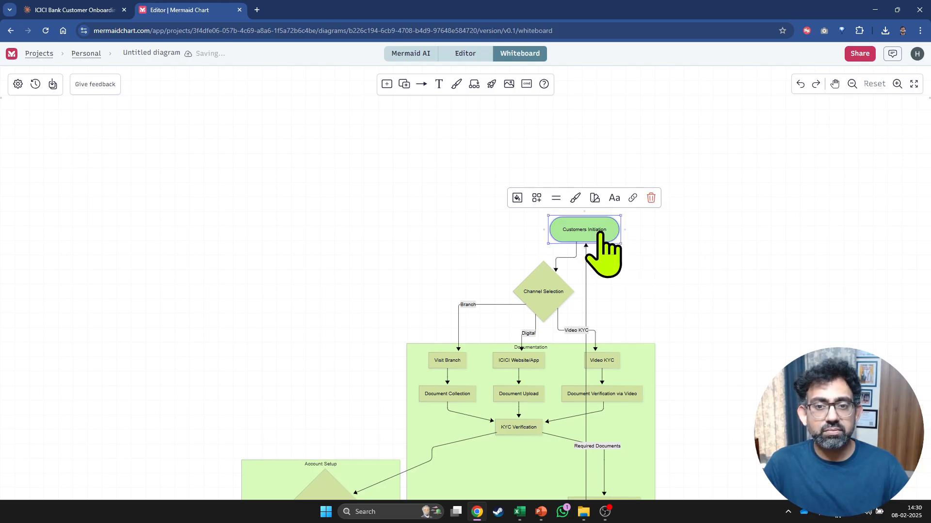
{"action": "left_click", "coordinate": [575, 198]}
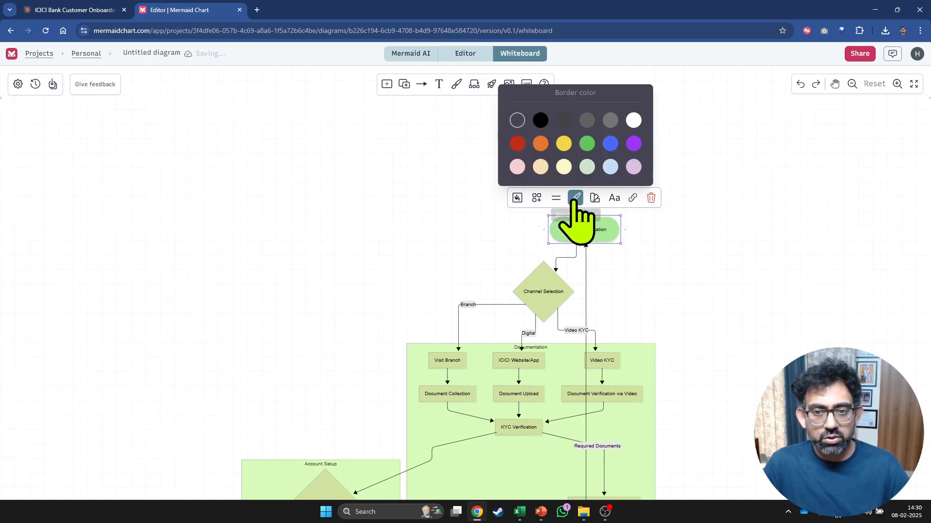
{"action": "left_click", "coordinate": [612, 144]}
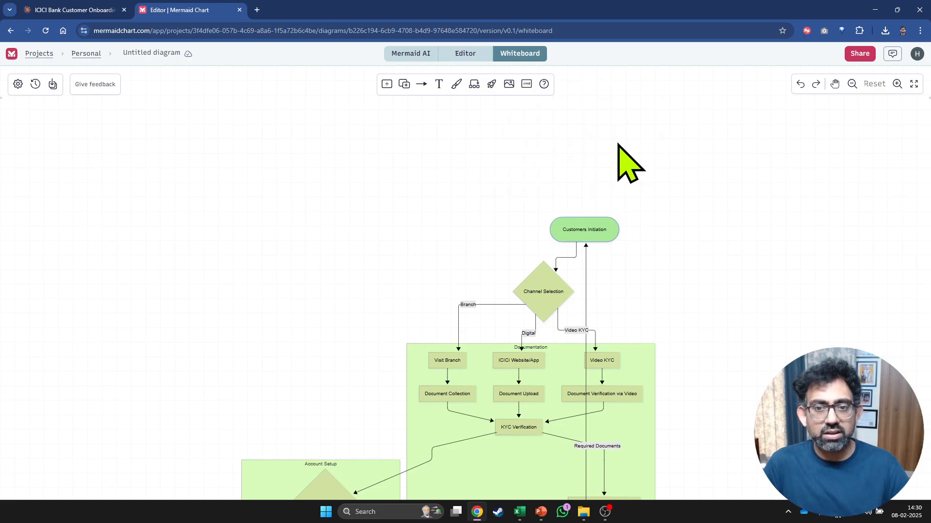
{"action": "left_click", "coordinate": [598, 234]}
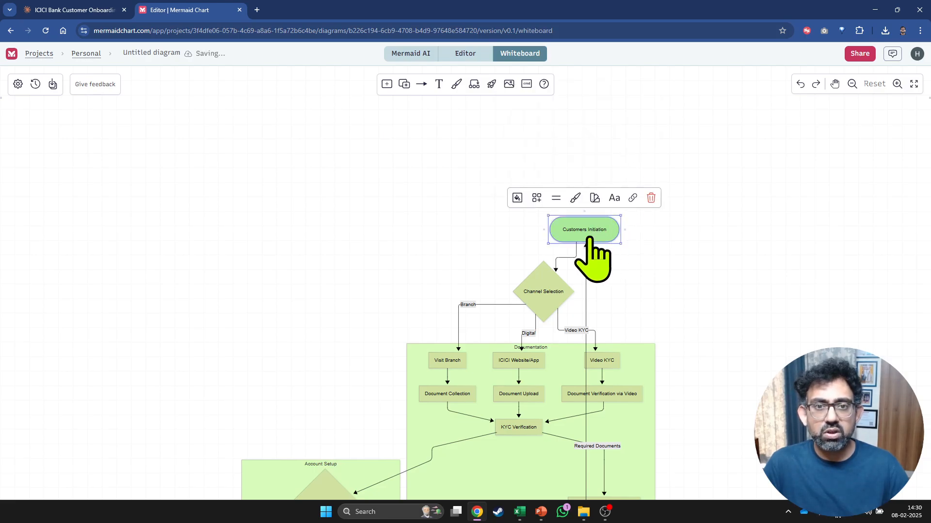
{"action": "left_click", "coordinate": [575, 197]}
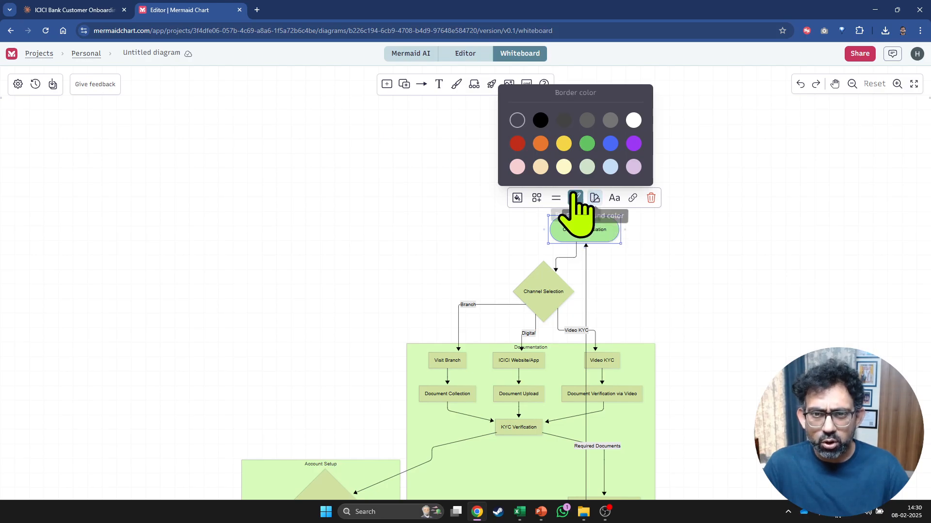
{"action": "left_click", "coordinate": [591, 229]}
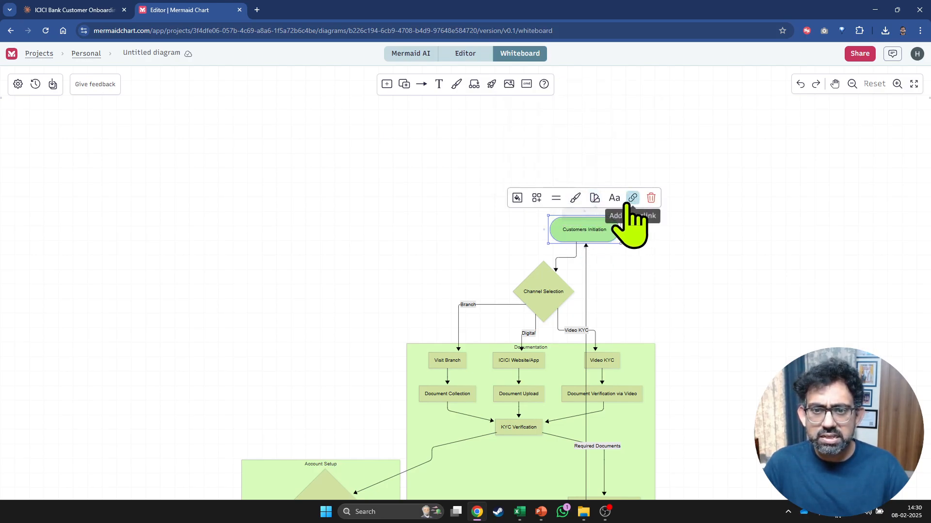
{"action": "left_click", "coordinate": [594, 198]}
{"action": "left_click", "coordinate": [637, 141]}
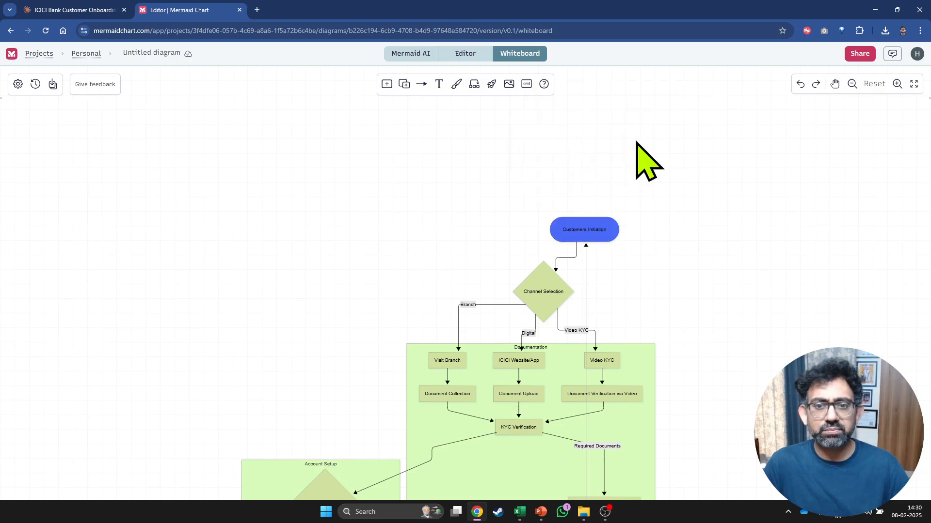
Step: Set the text color of the Customers Initiation node to white
{"action": "left_click", "coordinate": [591, 232]}
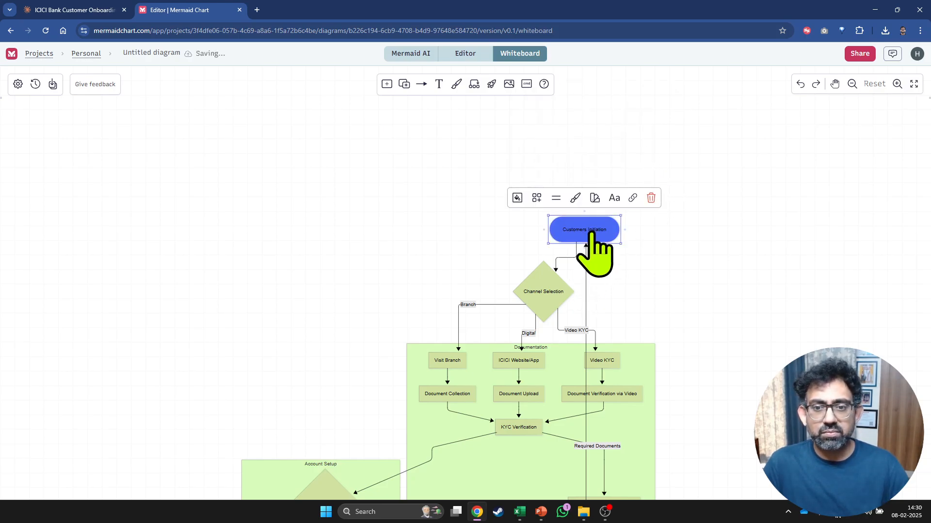
{"action": "double_click", "coordinate": [591, 230]}
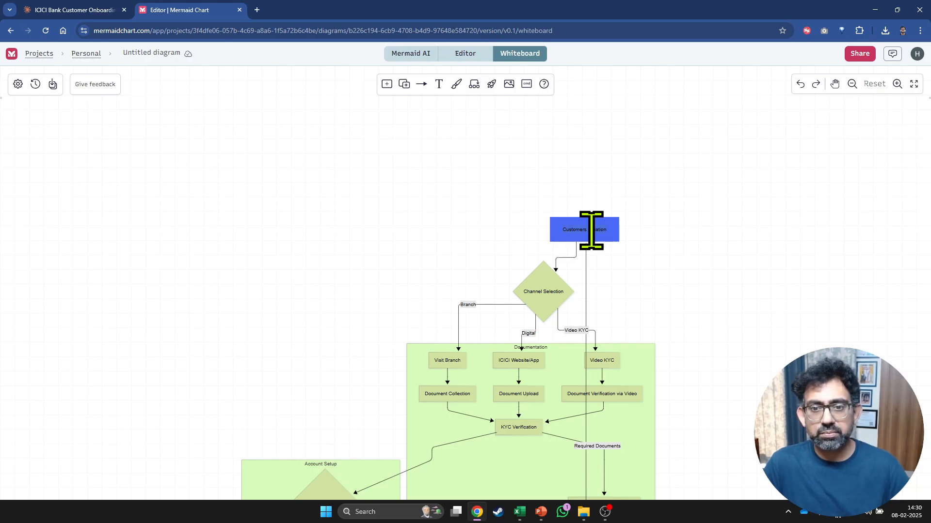
{"action": "left_click", "coordinate": [639, 248]}
{"action": "left_click", "coordinate": [553, 235]}
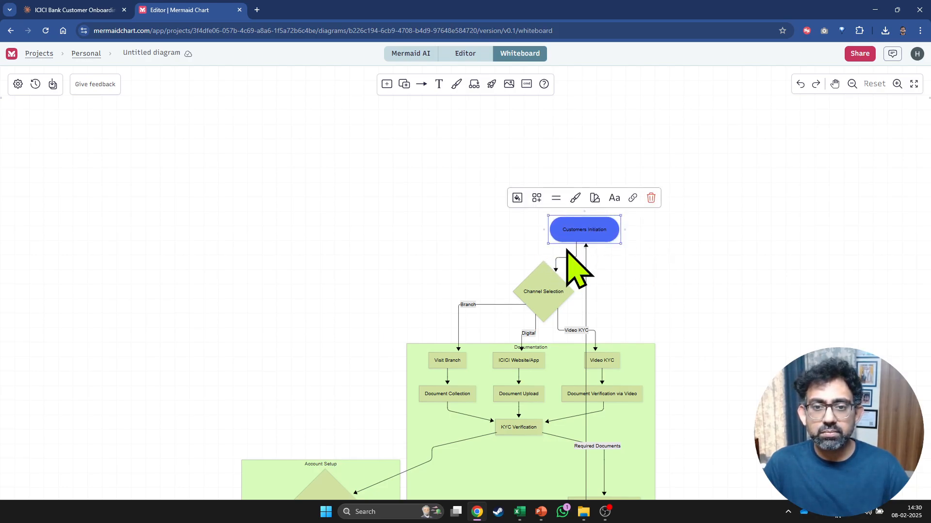
{"action": "left_click", "coordinate": [614, 198]}
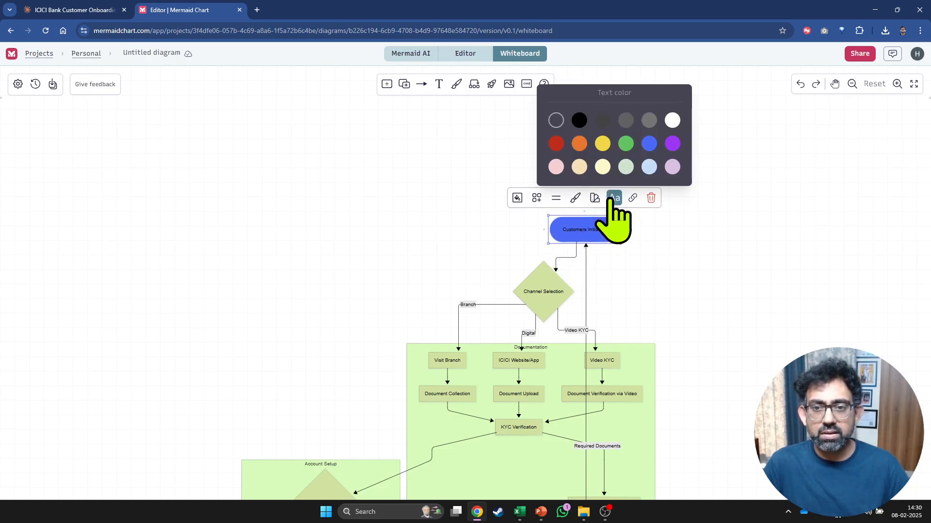
{"action": "left_click", "coordinate": [673, 120]}
{"action": "left_click", "coordinate": [698, 204]}
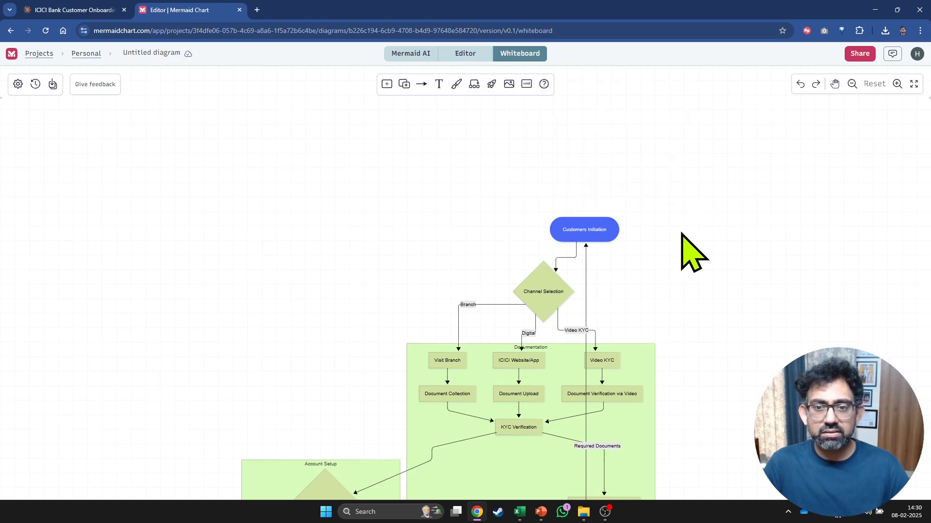
Step: Export the flowchart as a PNG image from Editor mode and look over the downloaded picture
{"action": "left_click", "coordinate": [465, 55]}
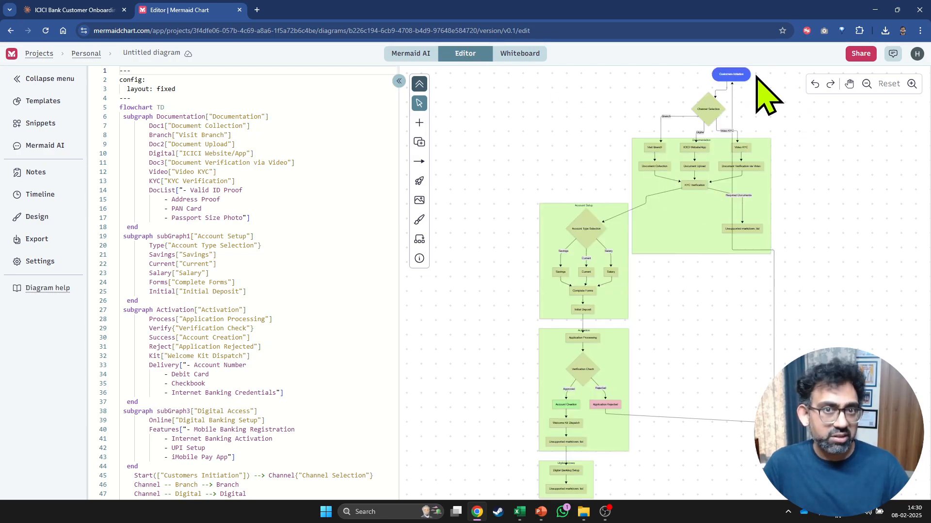
{"action": "left_click", "coordinate": [46, 241]}
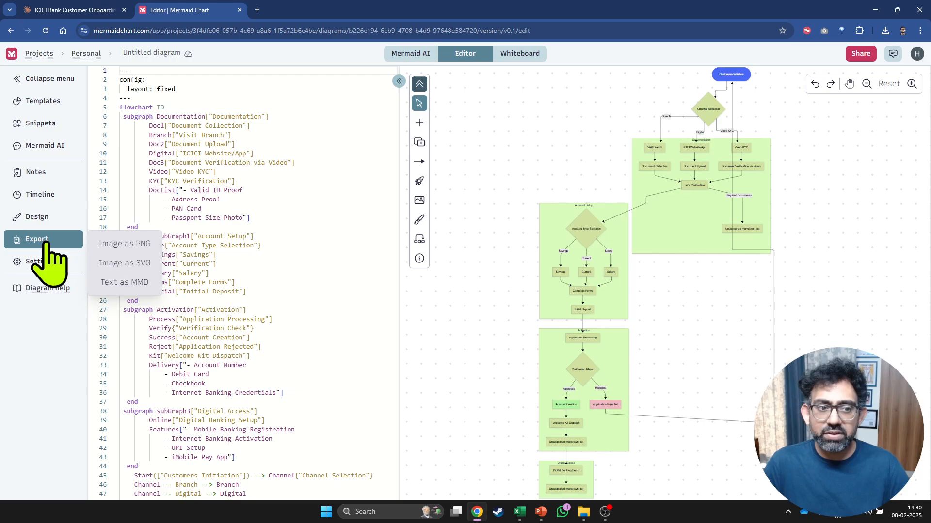
{"action": "left_click", "coordinate": [104, 244]}
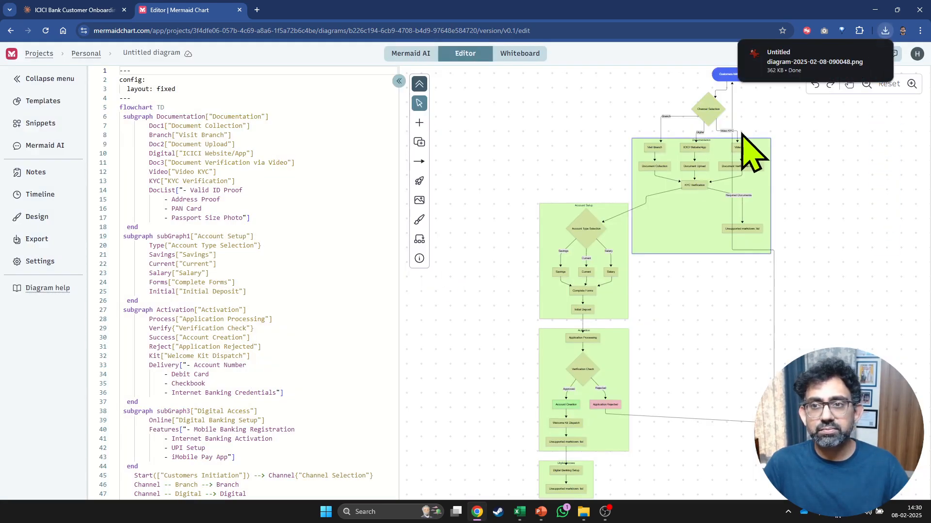
{"action": "left_click", "coordinate": [808, 63]}
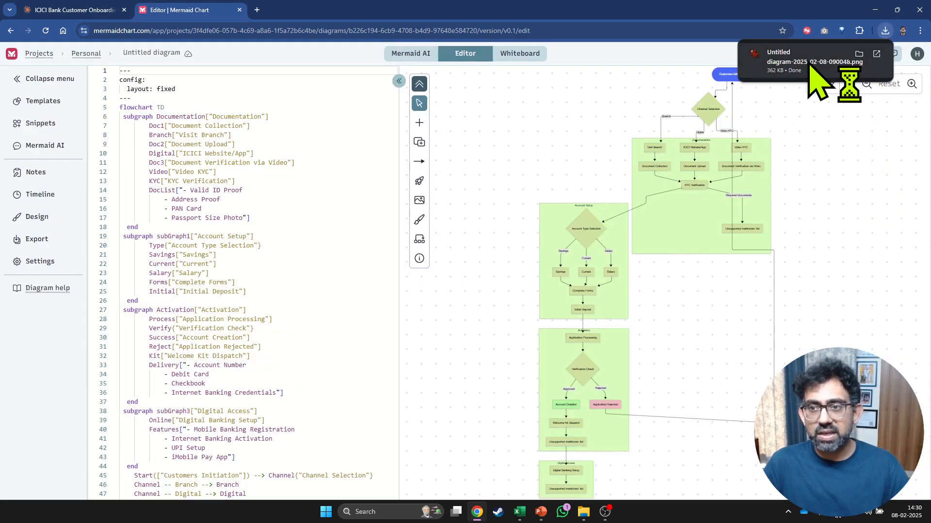
{"action": "scroll", "coordinate": [423, 176], "scroll_direction": "up", "scroll_amount": 5}
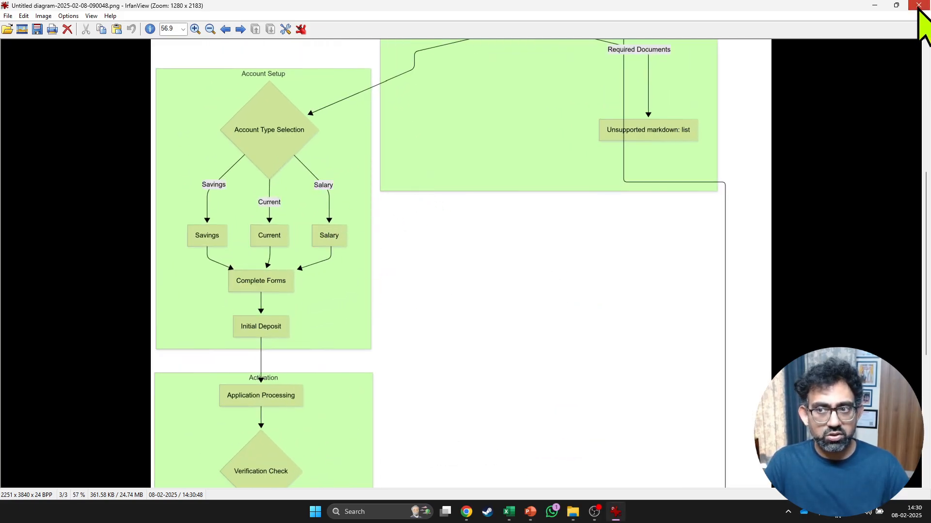
{"action": "left_click", "coordinate": [918, 5]}
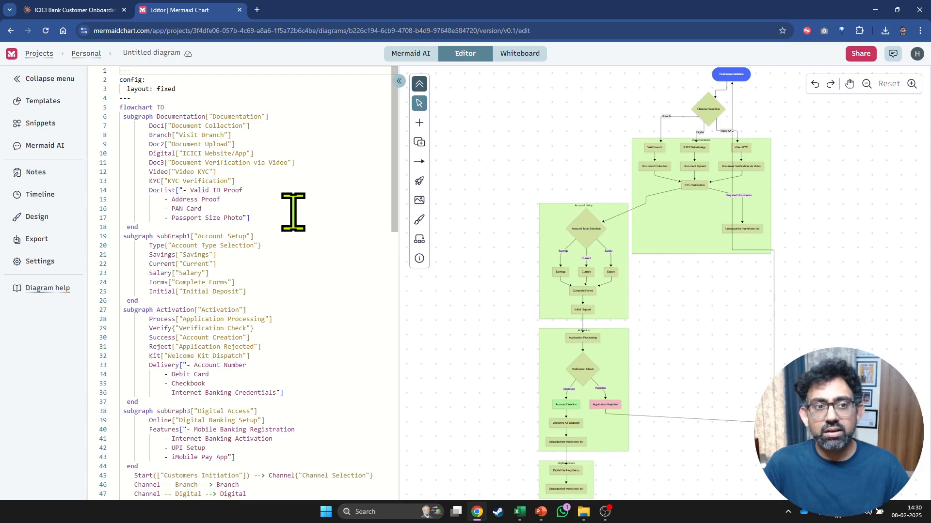
Step: Change the Doc1 label in the flowchart code to "Document Collected" and check the node in the diagram
{"action": "left_click_drag", "start_coordinate": [212, 147], "coordinate": [210, 310]}
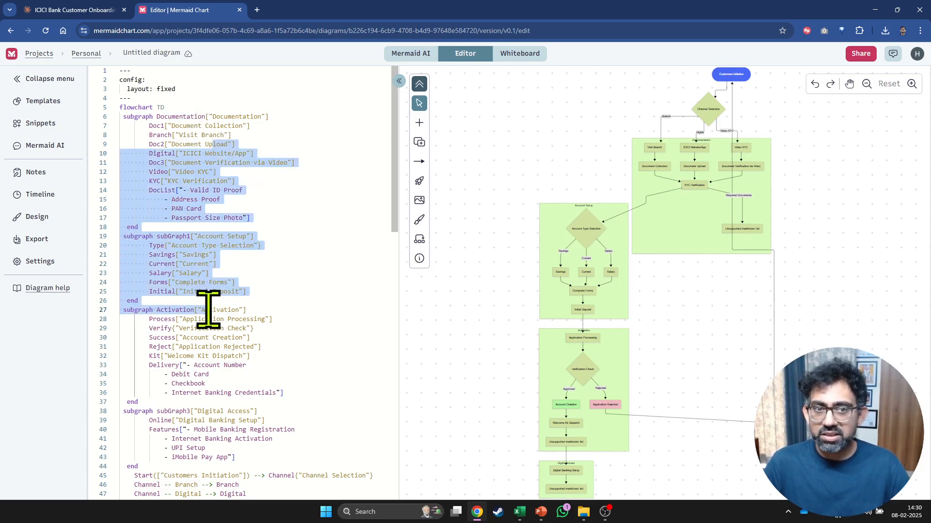
{"action": "left_click", "coordinate": [290, 217]}
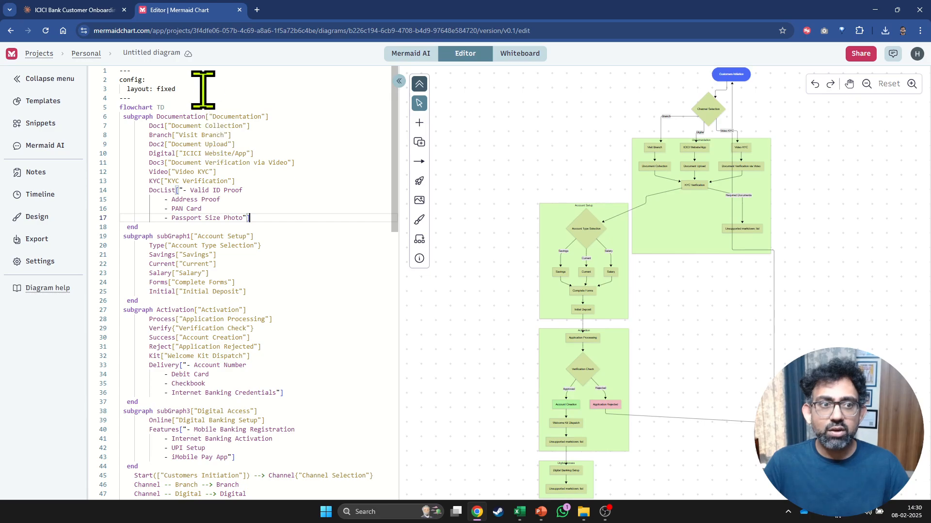
{"action": "left_click", "coordinate": [275, 126]}
{"action": "key", "text": "ctrl+shift+Left"}
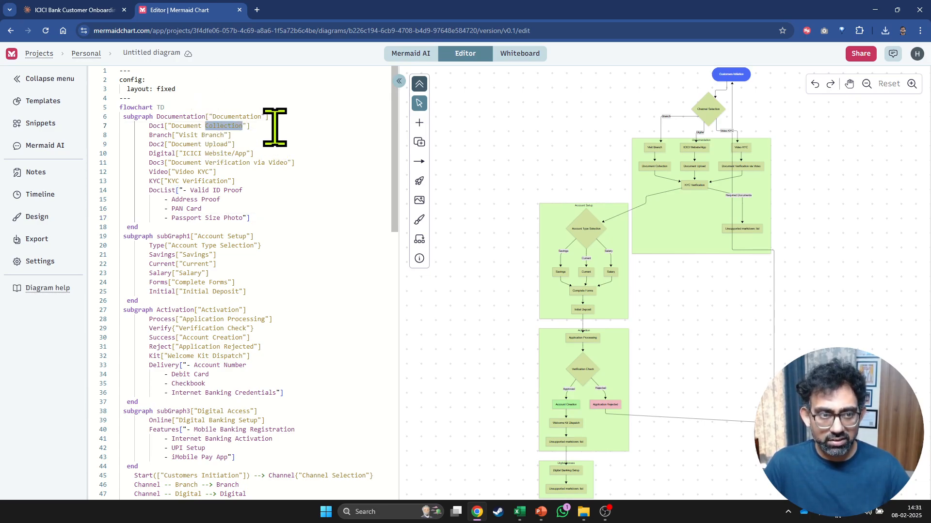
{"action": "type", "text": "Col"}
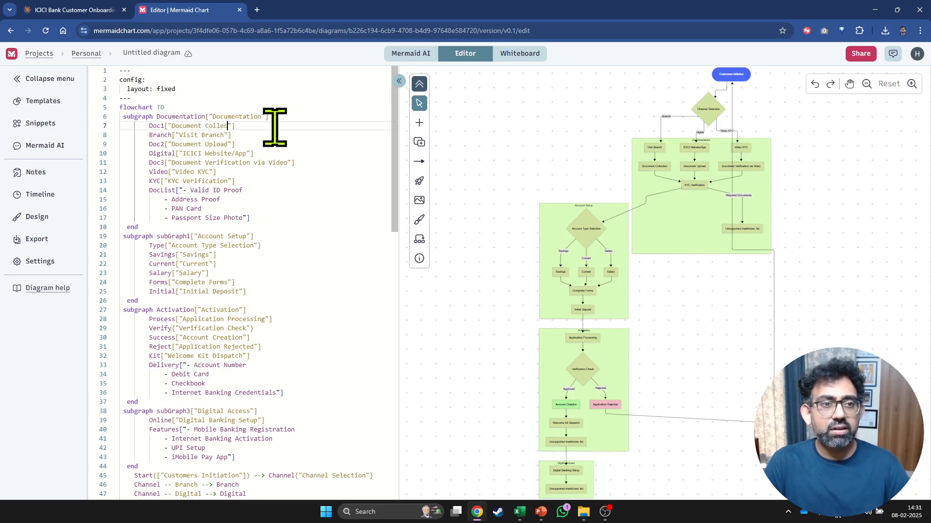
{"action": "left_click", "coordinate": [272, 147]}
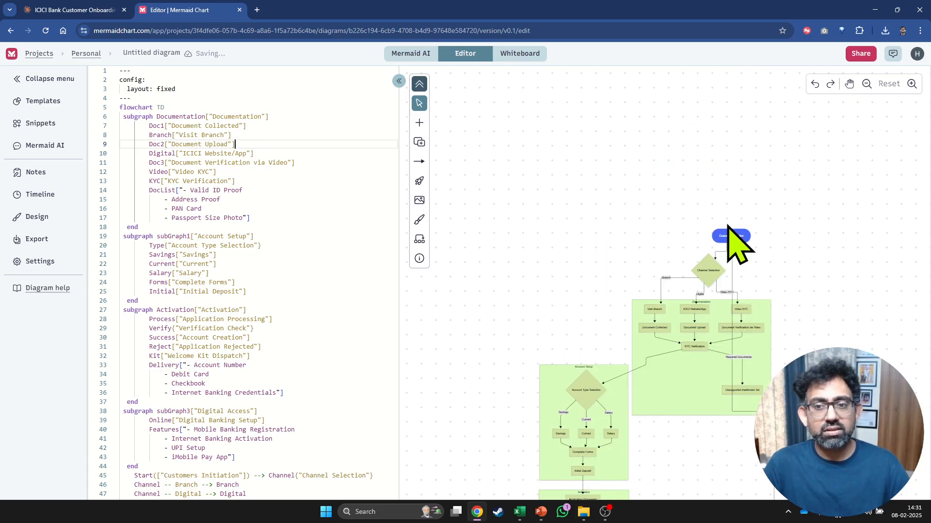
{"action": "scroll", "coordinate": [717, 162], "scroll_direction": "up", "scroll_amount": 5}
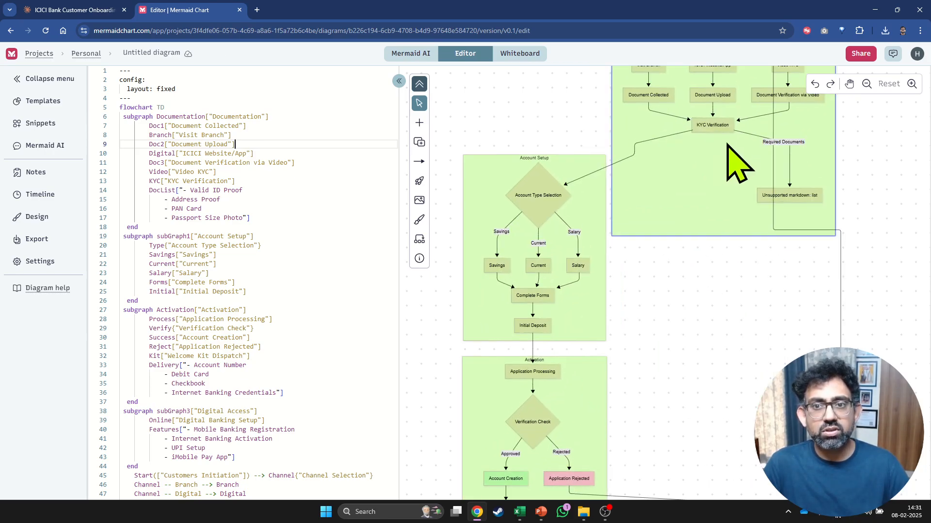
{"action": "scroll", "coordinate": [673, 241], "scroll_direction": "up", "scroll_amount": 1}
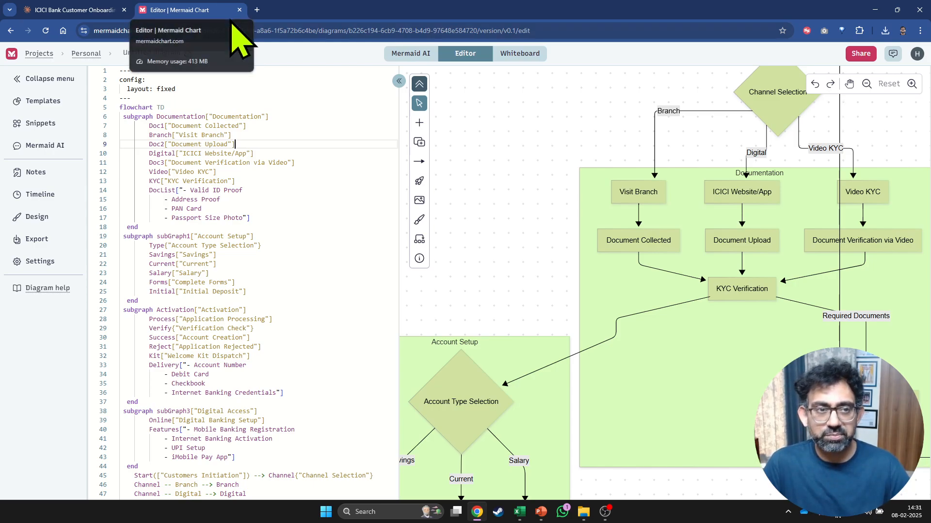
Step: Close the Mermaid Chart diagram and start a new chat in Claude
{"action": "left_click", "coordinate": [239, 10]}
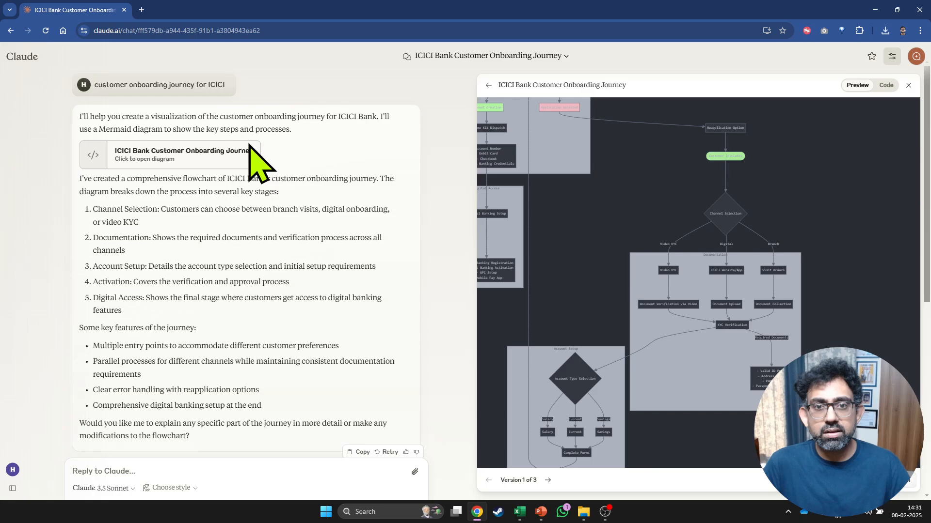
{"action": "double_click", "coordinate": [141, 83]}
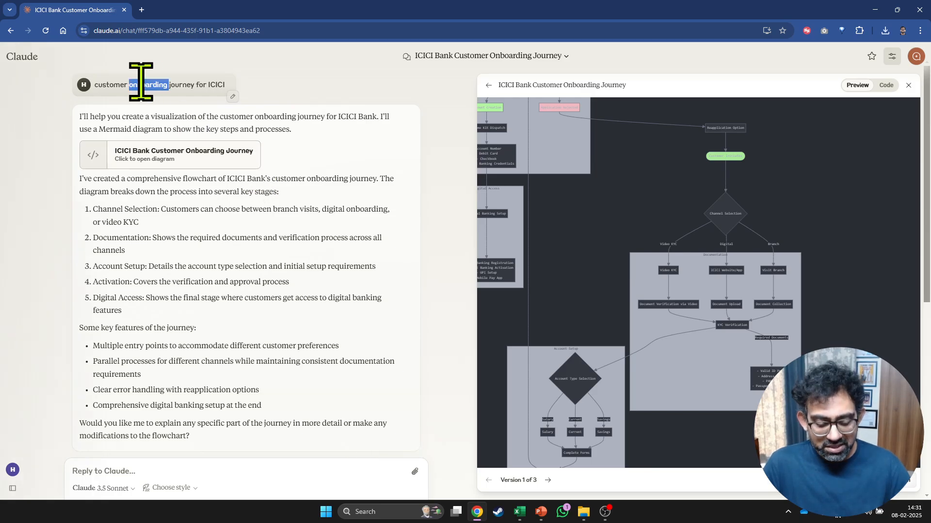
{"action": "mouse_move", "coordinate": [27, 92]}
{"action": "left_click", "coordinate": [42, 79]}
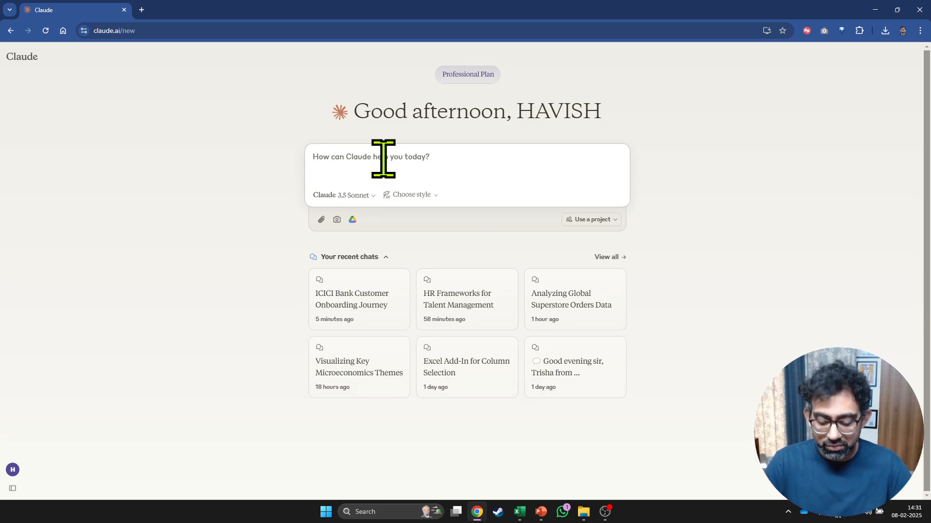
Step: Ask for "infographic in gartner style" covering "9 hr metrics with excel formulas, explanation, and stakeholders", with the instruction "use SVG"
{"action": "type", "text": "infographic in gartner style"}
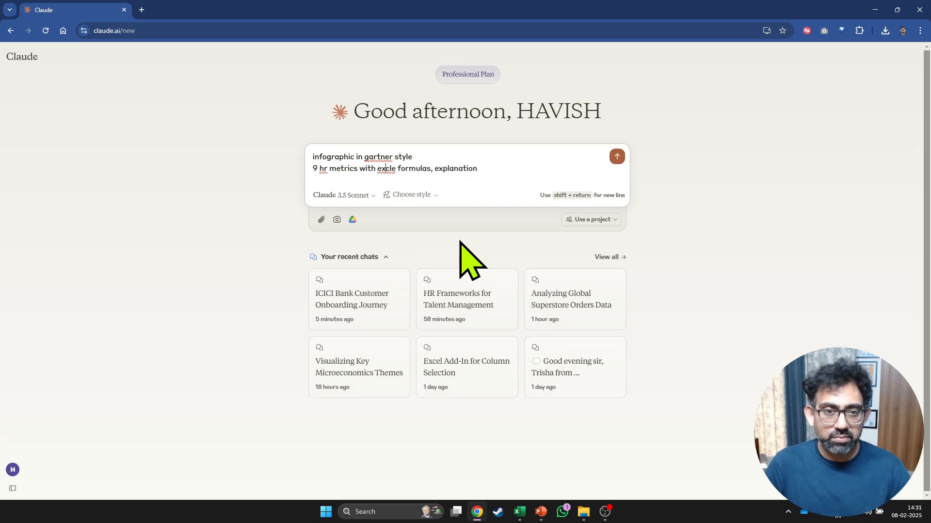
{"action": "key", "text": "Right"}
{"action": "key", "text": "BackSpace"}
{"action": "key", "text": "BackSpace"}
{"action": "type", "text": "el"}
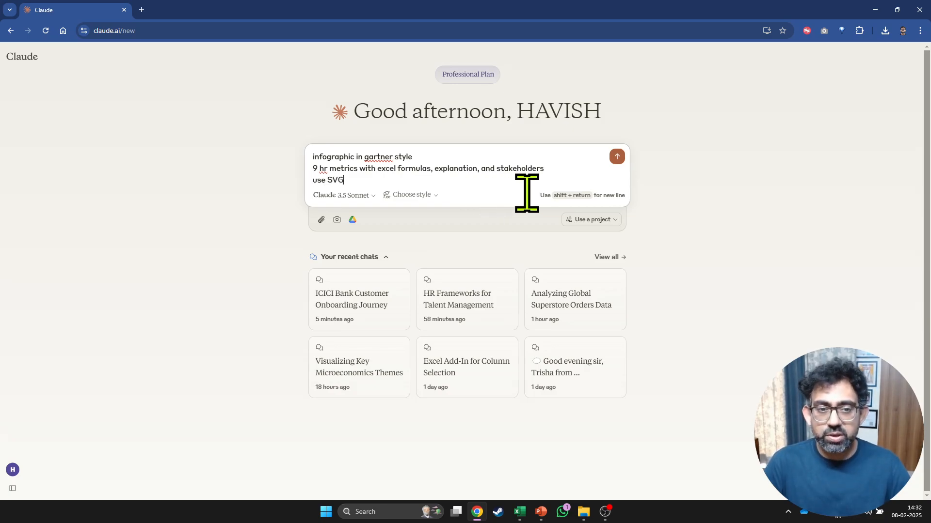
{"action": "left_click", "coordinate": [617, 156]}
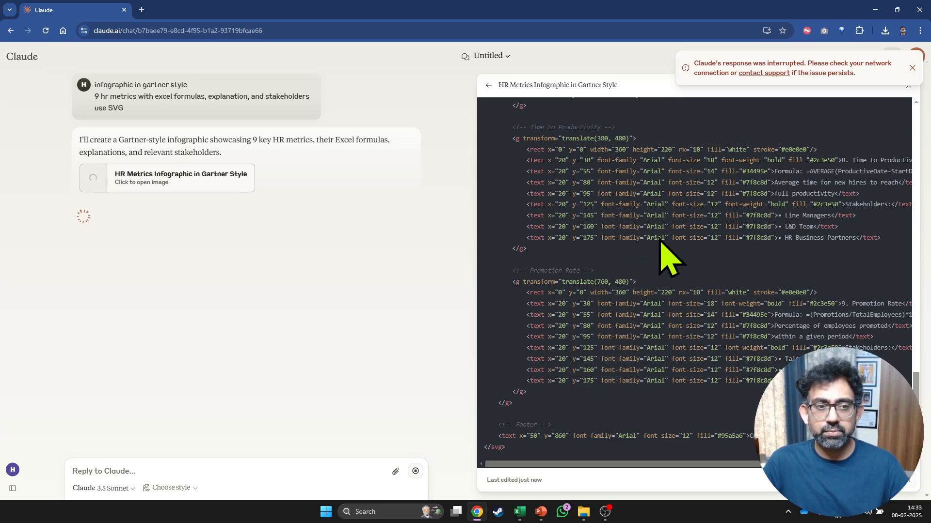
Step: Reuse the infographic prompt in a new chat, set the number of HR metrics to 3, and submit it
{"action": "left_click", "coordinate": [912, 68]}
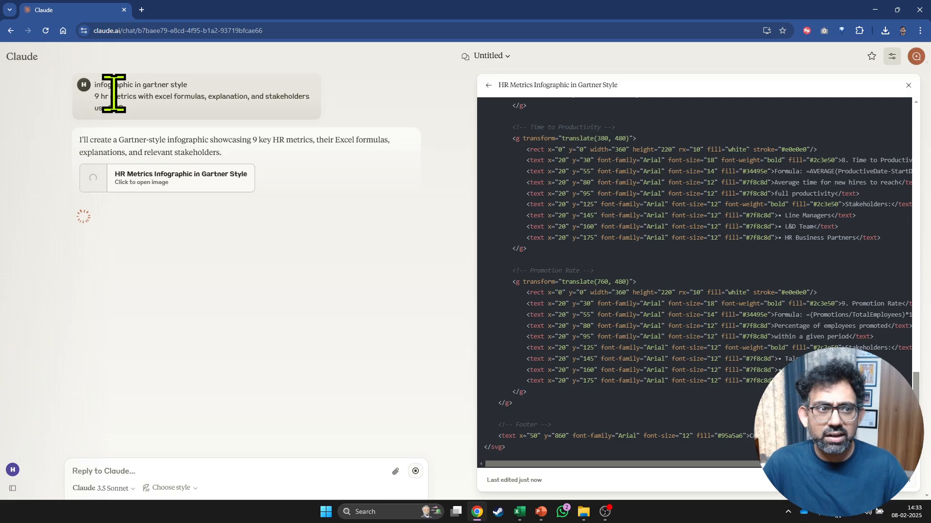
{"action": "mouse_move", "coordinate": [137, 113]}
{"action": "left_mouse_down"}
{"action": "mouse_move", "coordinate": [97, 93]}
{"action": "mouse_move", "coordinate": [136, 101]}
{"action": "left_mouse_up"}
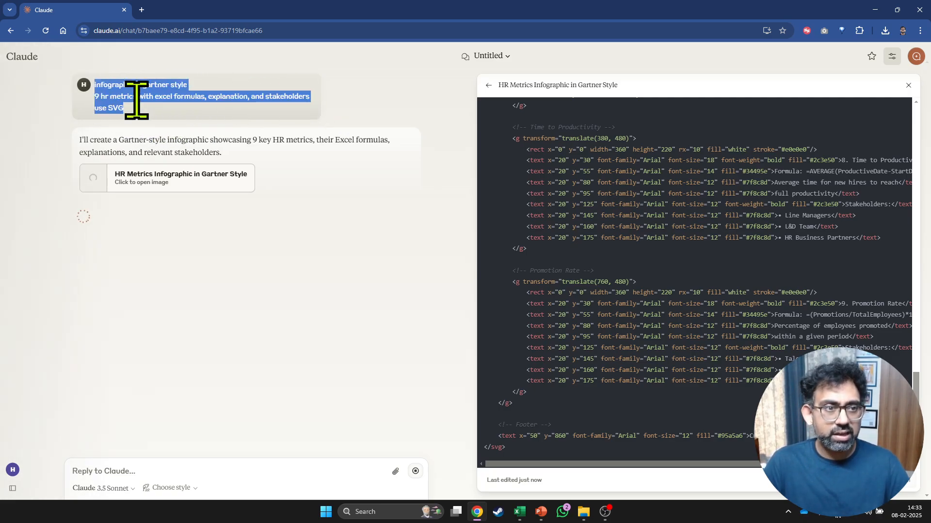
{"action": "left_click", "coordinate": [48, 77]}
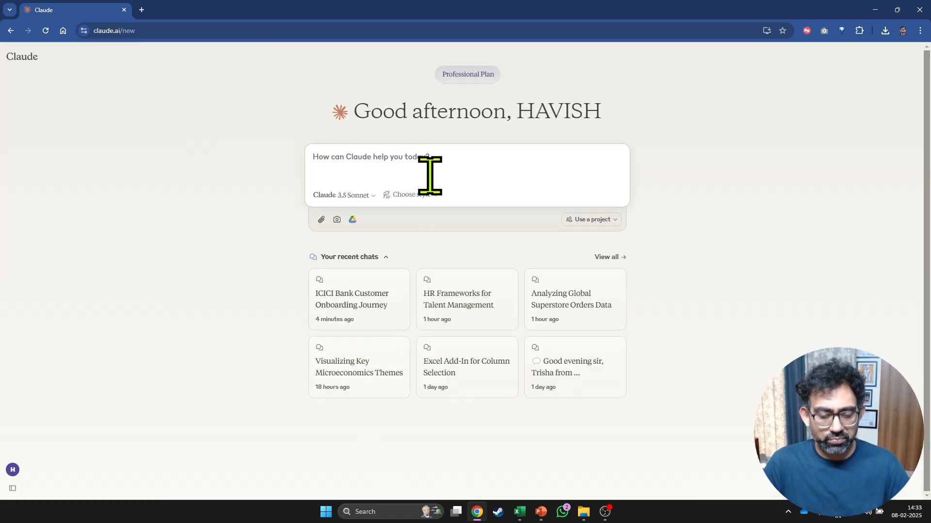
{"action": "type", "text": "infographic in gartner style 9 key metrics with excel formulas, explanation, and stakeholders use SVG"}
{"action": "left_click", "coordinate": [419, 158]}
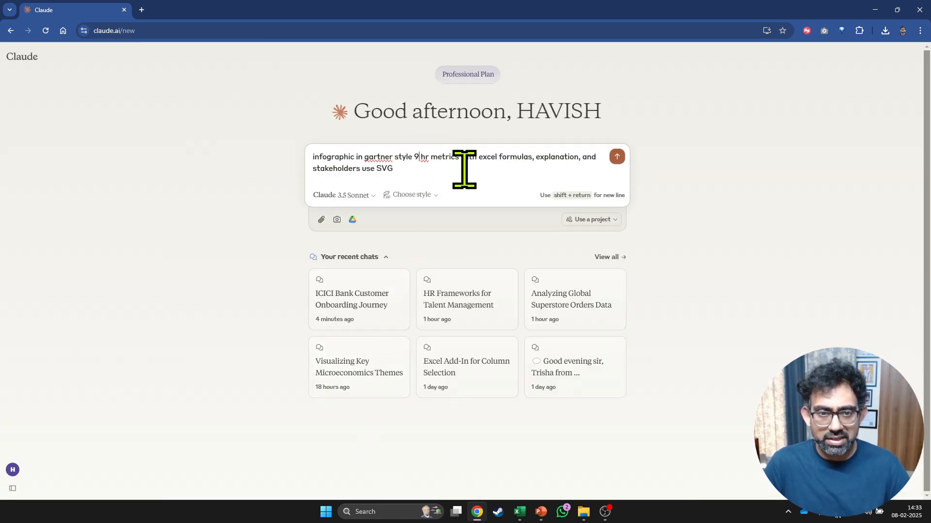
{"action": "key", "text": "BackSpace"}
{"action": "type", "text": "3"}
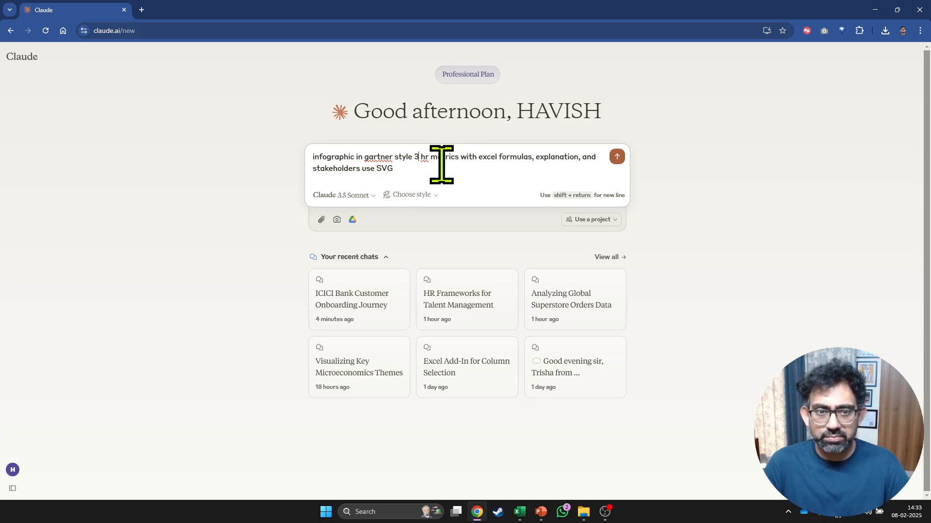
{"action": "key", "text": "Return"}
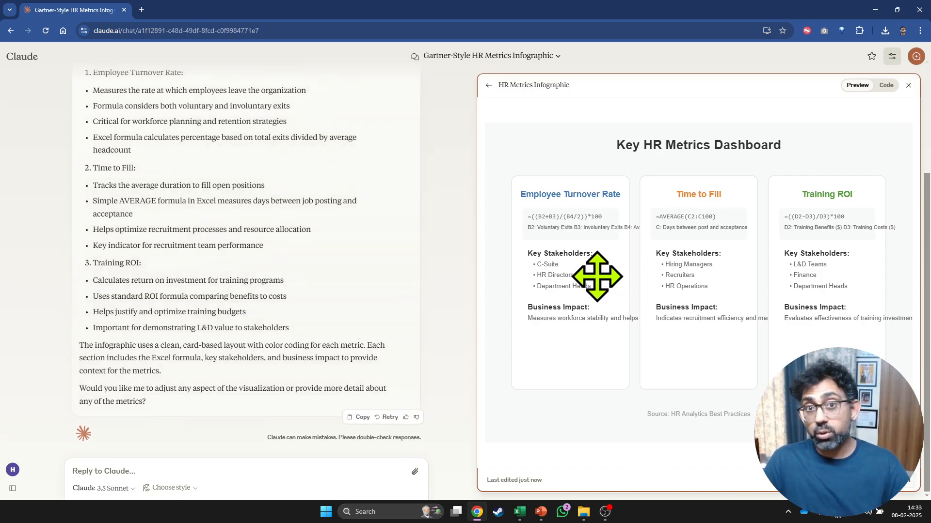
Step: Publish the HR Metrics Infographic artifact and open its public link in a new browser tab
{"action": "left_click", "coordinate": [901, 480]}
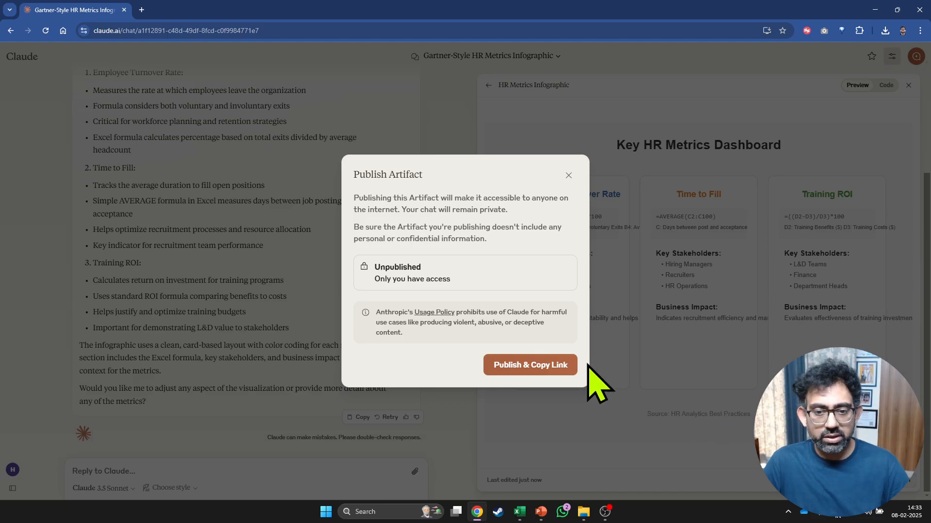
{"action": "left_click", "coordinate": [536, 369]}
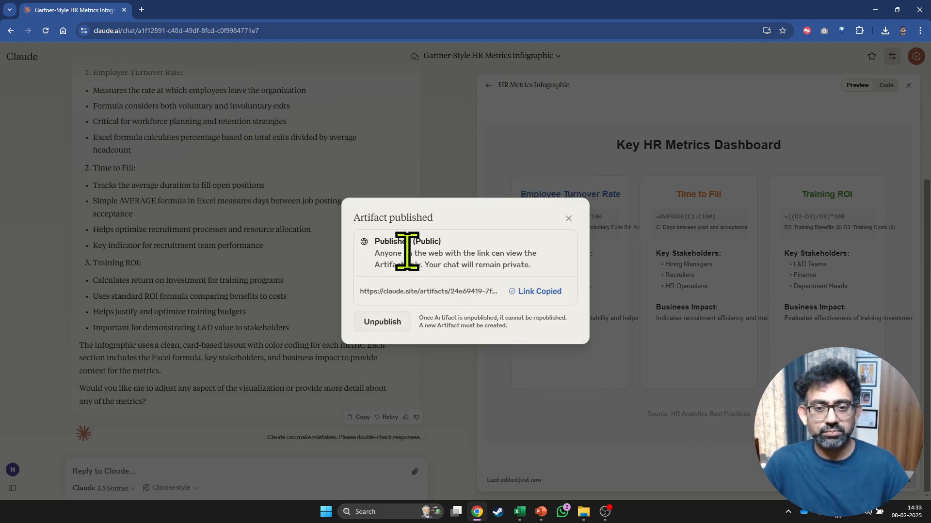
{"action": "left_click", "coordinate": [141, 9]}
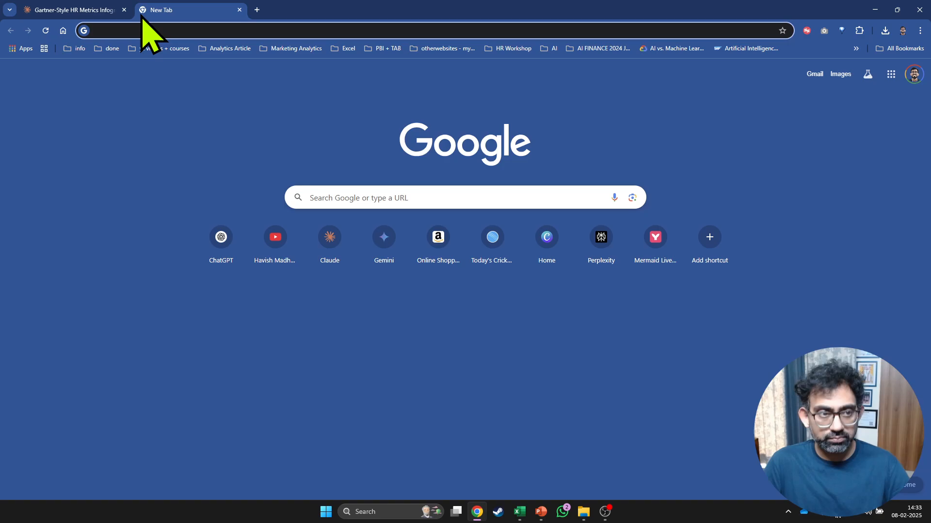
{"action": "key", "text": "ctrl+v"}
{"action": "key", "text": "Return"}
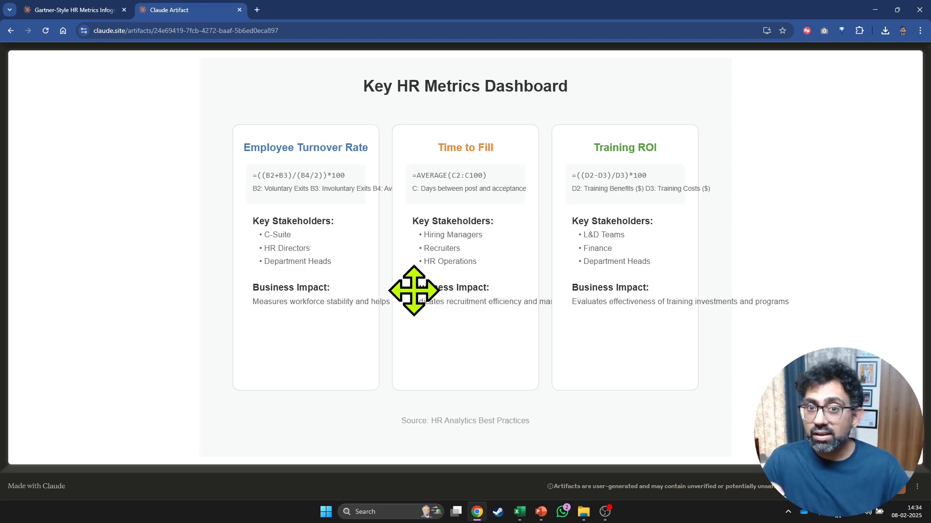
Step: Capture a screen snip of the published Key HR Metrics Dashboard, return to its chat, and dismiss the publishing dialog
{"action": "key", "text": "super+shift+s"}
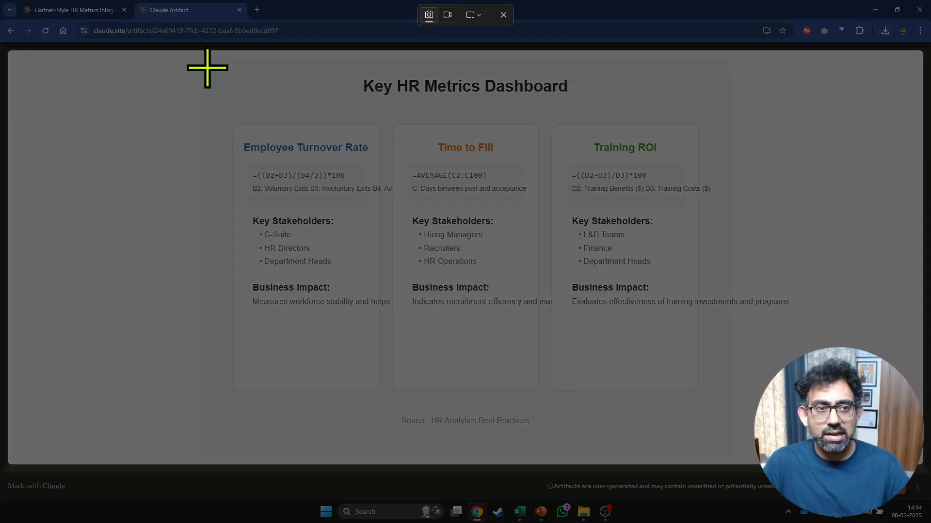
{"action": "left_click_drag", "start_coordinate": [207, 63], "coordinate": [811, 352]}
{"action": "left_click", "coordinate": [72, 9]}
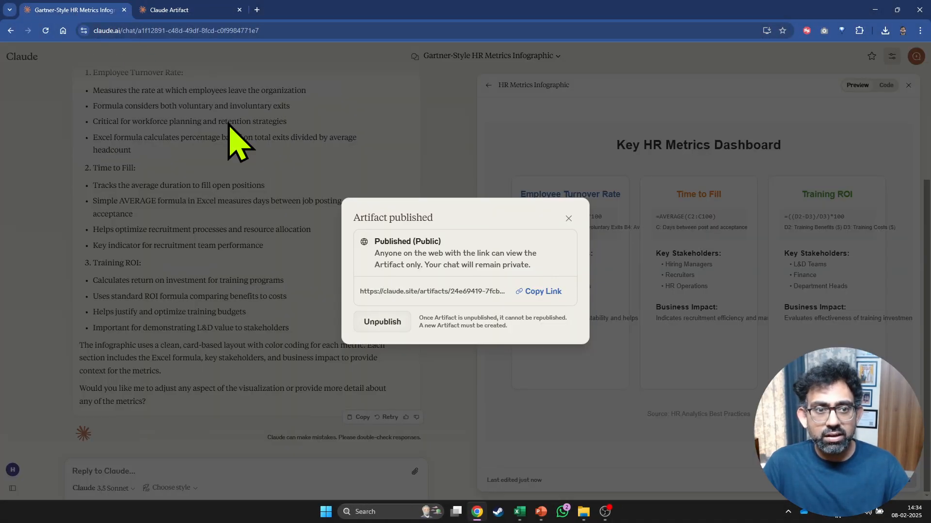
{"action": "left_click", "coordinate": [569, 218]}
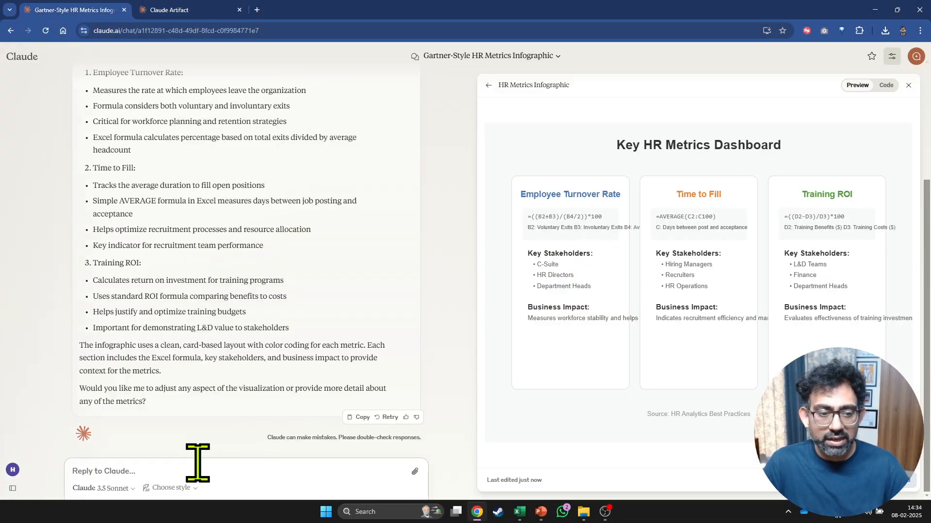
Step: Paste the captured snip into the reply and send it with "thanks" and "make sure the text is wrapped"
{"action": "key", "text": "ctrl+v"}
{"action": "type", "text": "thanks"}
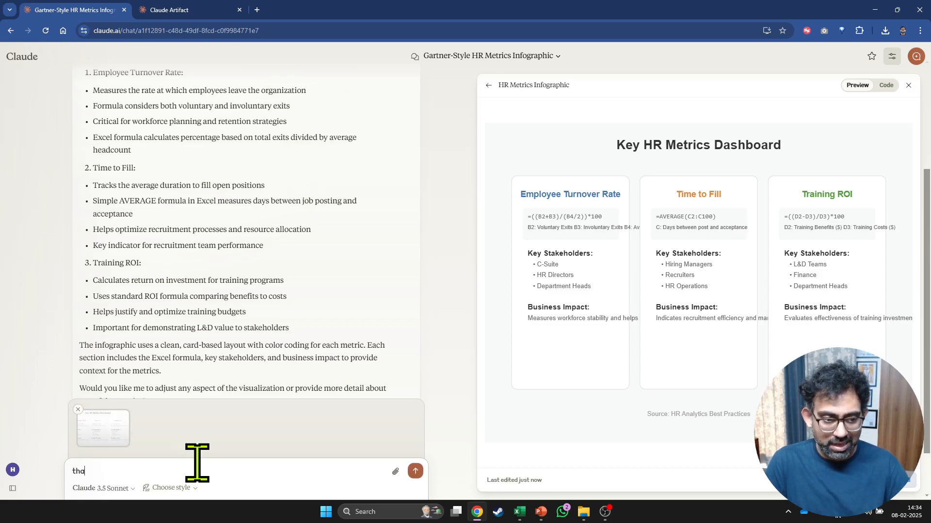
{"action": "key", "text": "shift+Return"}
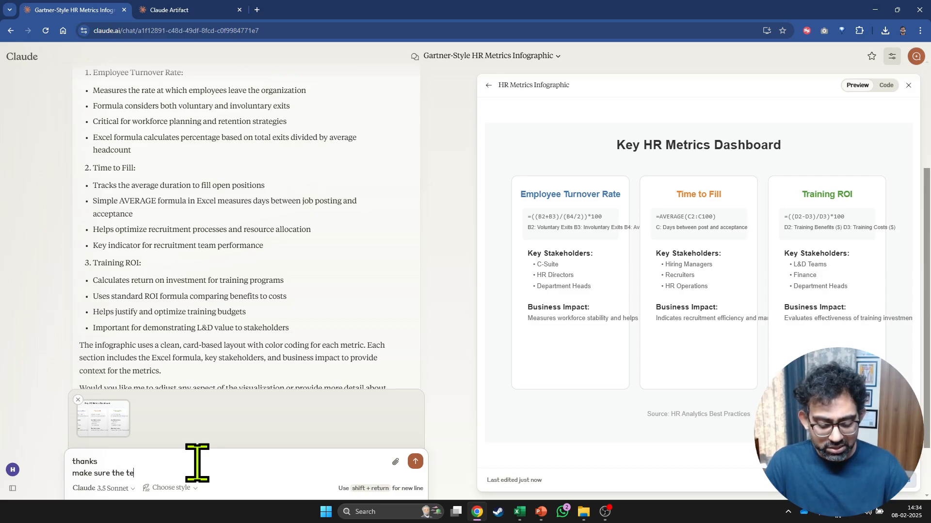
{"action": "type", "text": "make sure the text is wrapped"}
{"action": "key", "text": "Return"}
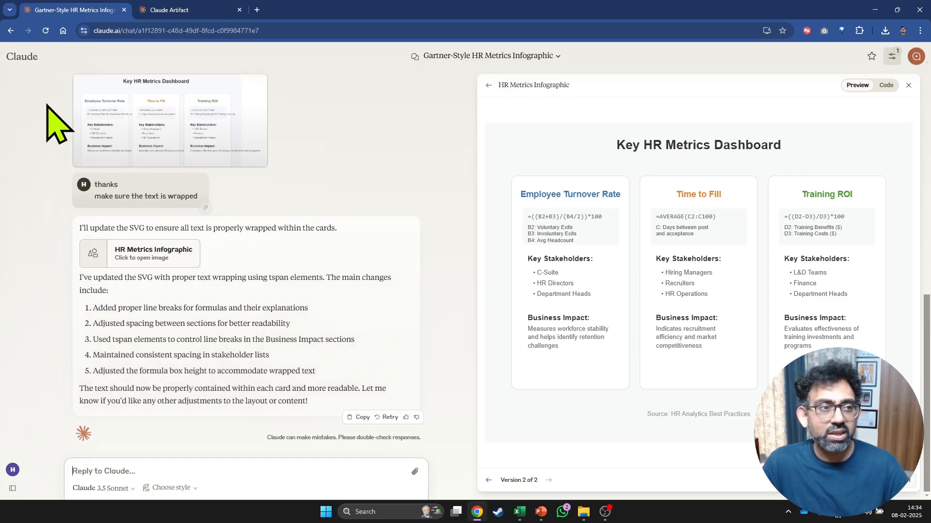
Step: In a new chat, request "petrol prices for metros in india" with "create a chart using recharts", and highlight the React and Recharts imports in the generated code
{"action": "left_click", "coordinate": [17, 80]}
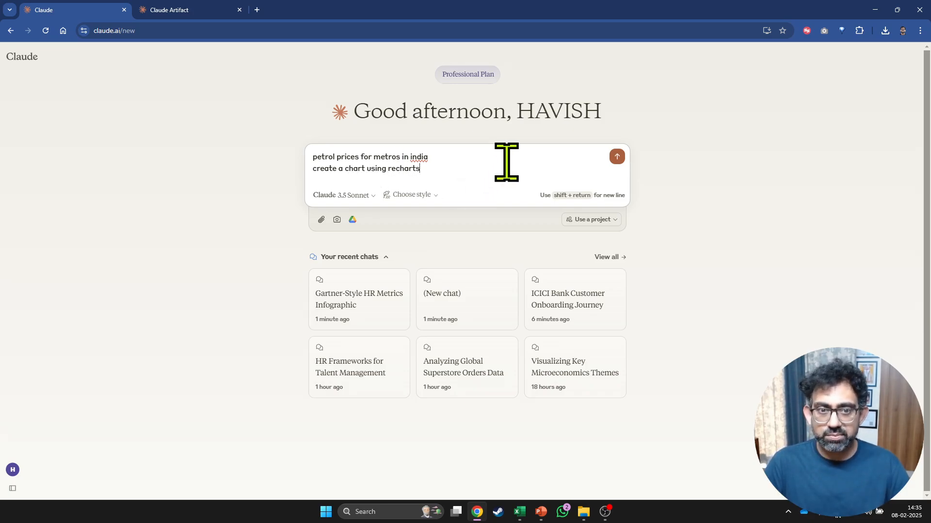
{"action": "key", "text": "Return"}
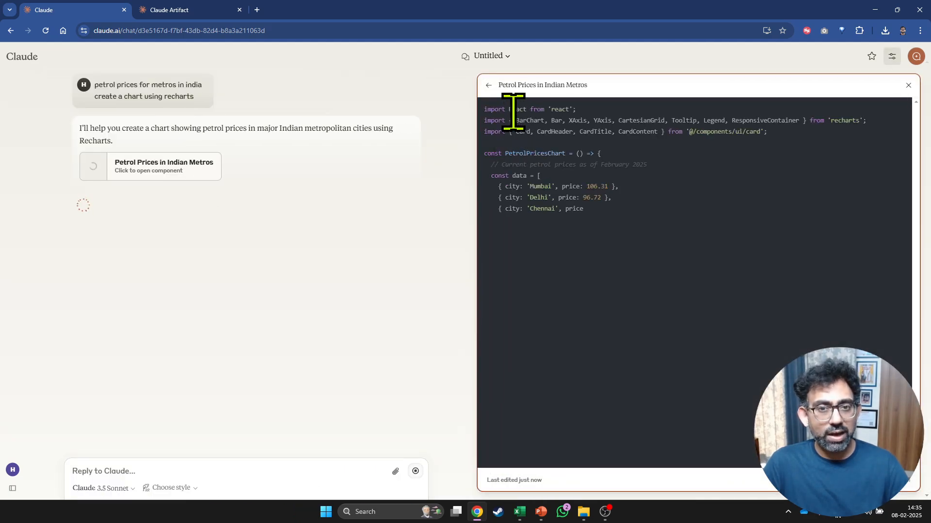
{"action": "left_click_drag", "start_coordinate": [511, 109], "coordinate": [582, 112]}
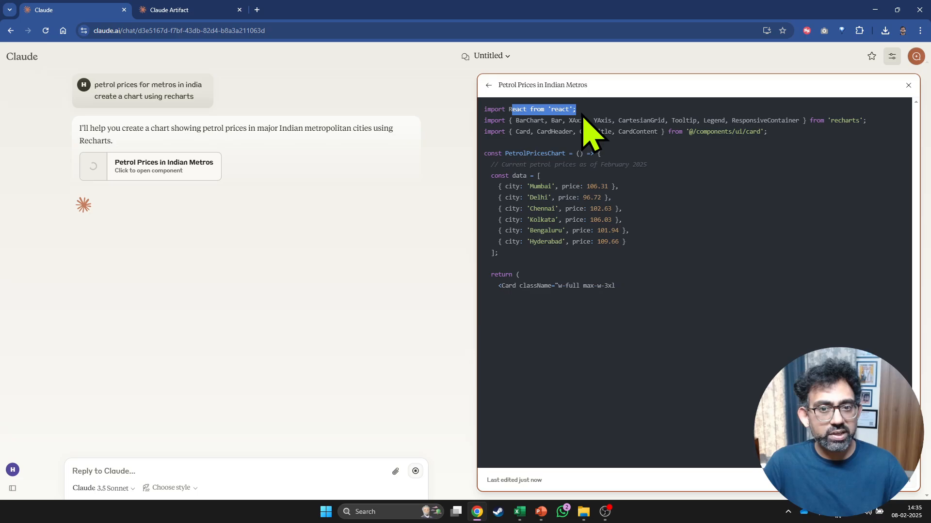
{"action": "left_click", "coordinate": [619, 159]}
{"action": "left_click_drag", "start_coordinate": [830, 120], "coordinate": [862, 121]}
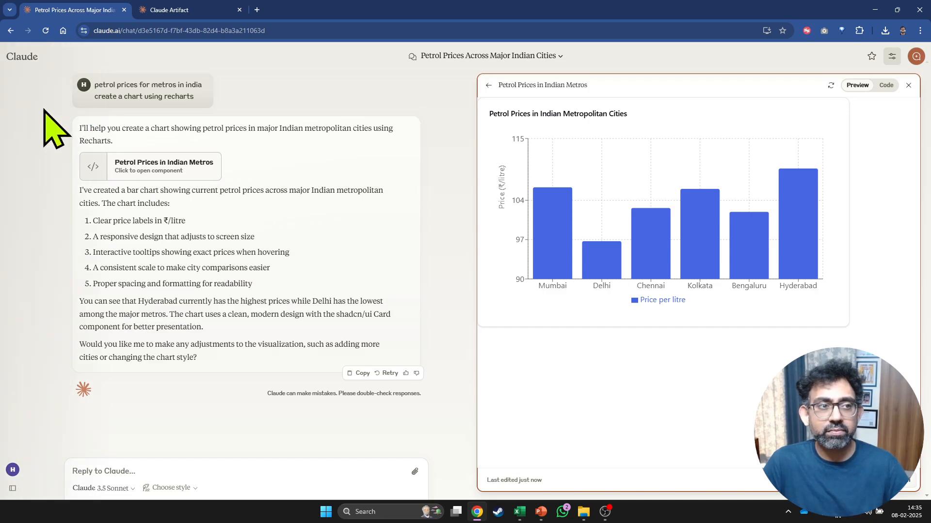
Step: In a new chat, request a full finance dashboard mockup for the Bharat Petroleum Kochi refinery with KPI icons and a 16:9 layout, using React
{"action": "mouse_move", "coordinate": [30, 93]}
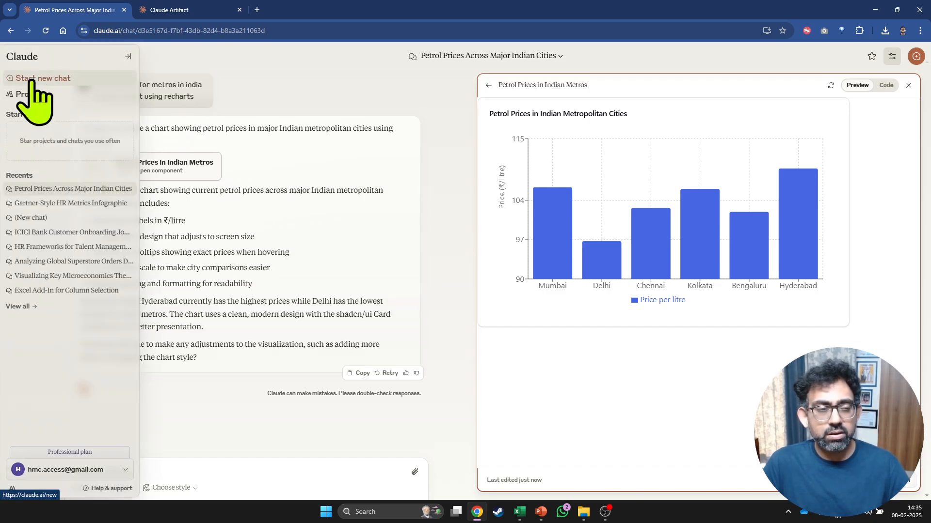
{"action": "left_click", "coordinate": [32, 80]}
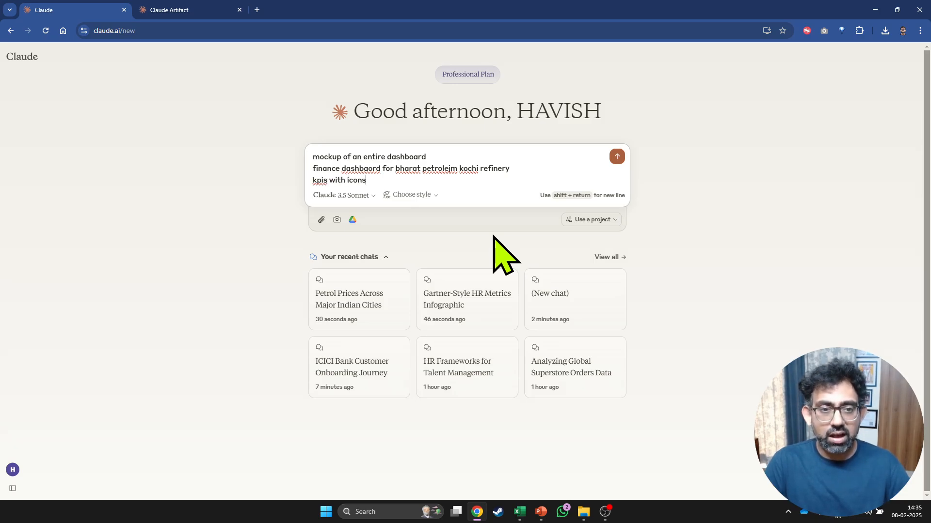
{"action": "key", "text": "shift+Return"}
{"action": "type", "text": "16:9 lay"}
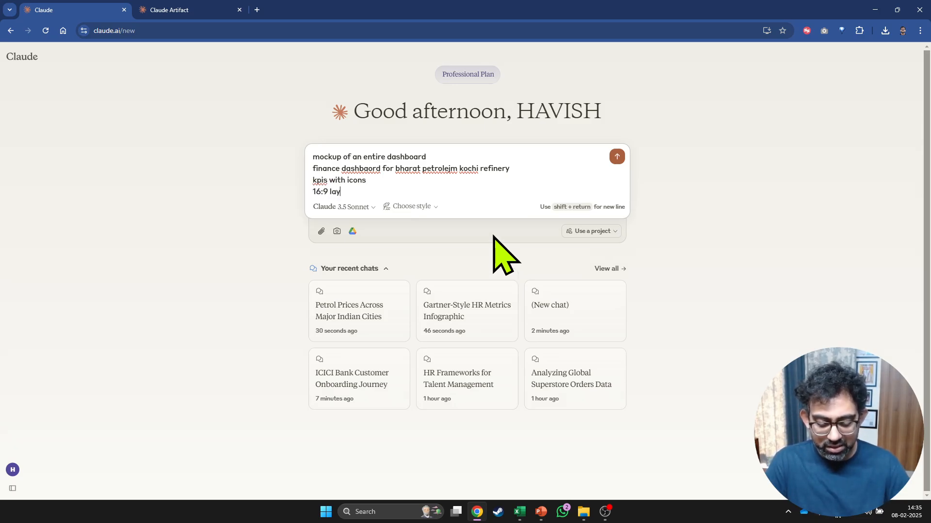
{"action": "key", "text": "shift+Return"}
{"action": "key", "text": "BackSpace"}
{"action": "key", "text": "BackSpace"}
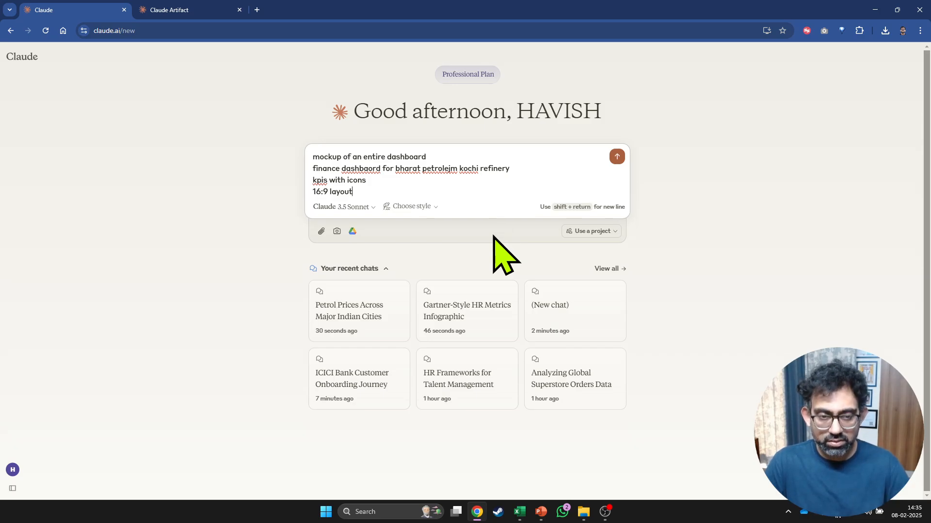
{"action": "key", "text": "shift+Return"}
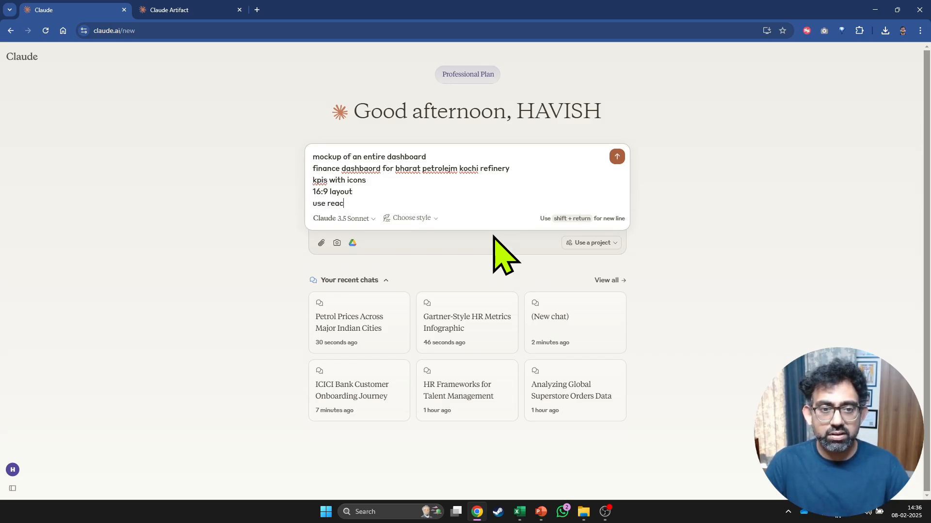
{"action": "key", "text": "Return"}
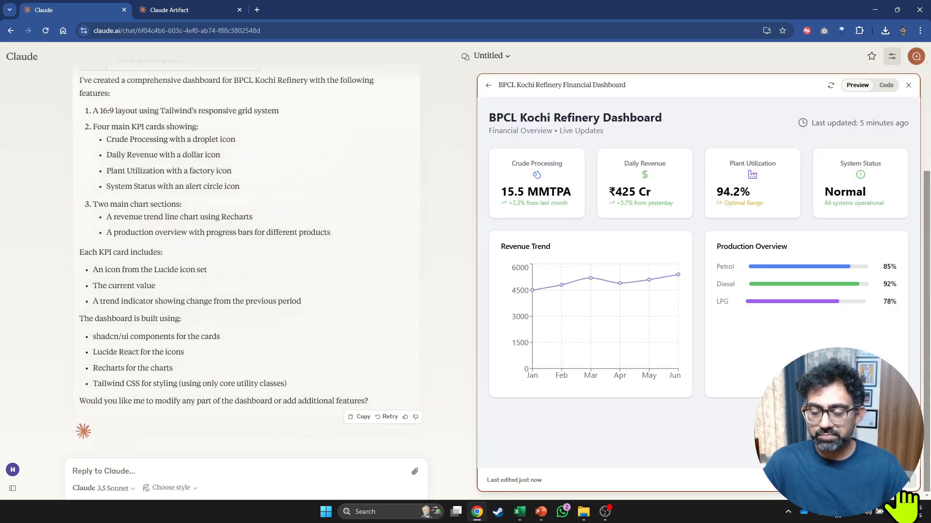
Step: Publish the BPCL Kochi Refinery dashboard artifact, view its public link in a new browser tab, and return to the chat
{"action": "left_click", "coordinate": [899, 483]}
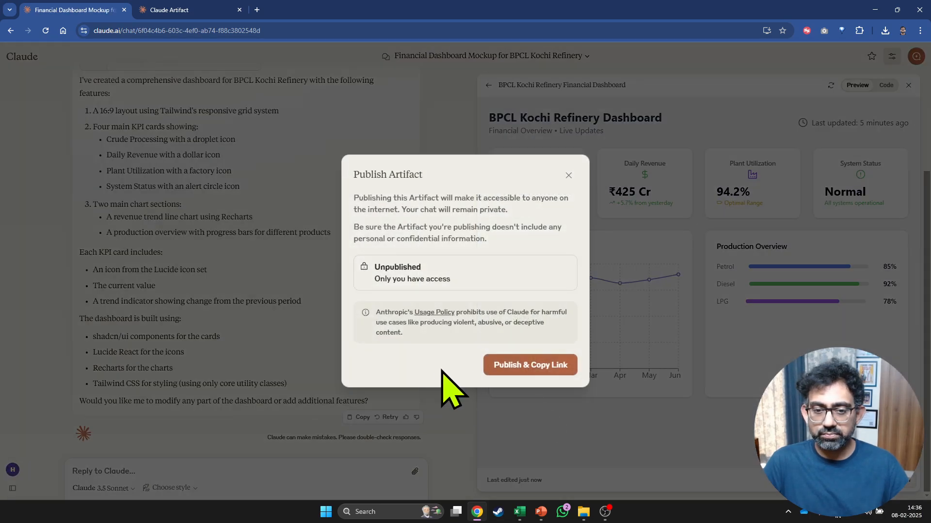
{"action": "left_click", "coordinate": [499, 368]}
{"action": "left_click", "coordinate": [257, 10]}
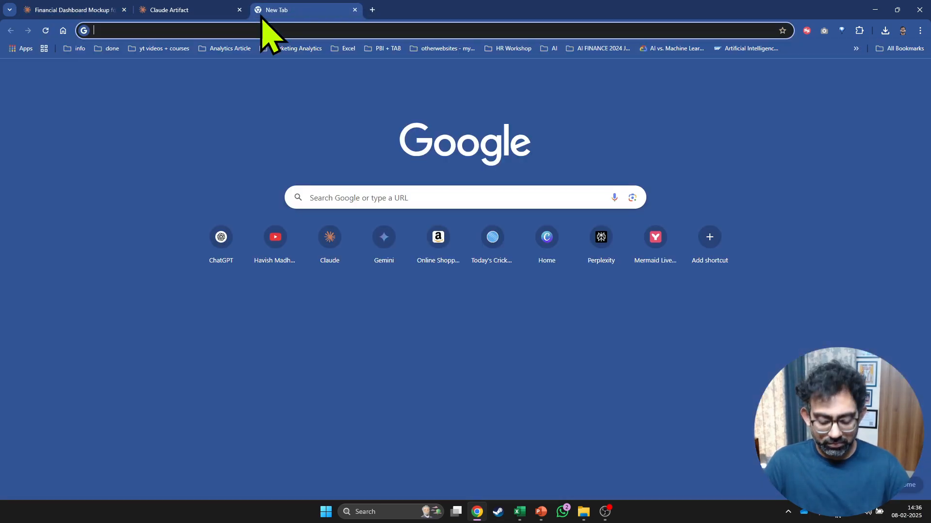
{"action": "type", "text": "https://claude.site/artifacts/023845d3-e05b-4af4-b692-d80d12845fde"}
{"action": "key", "text": "Return"}
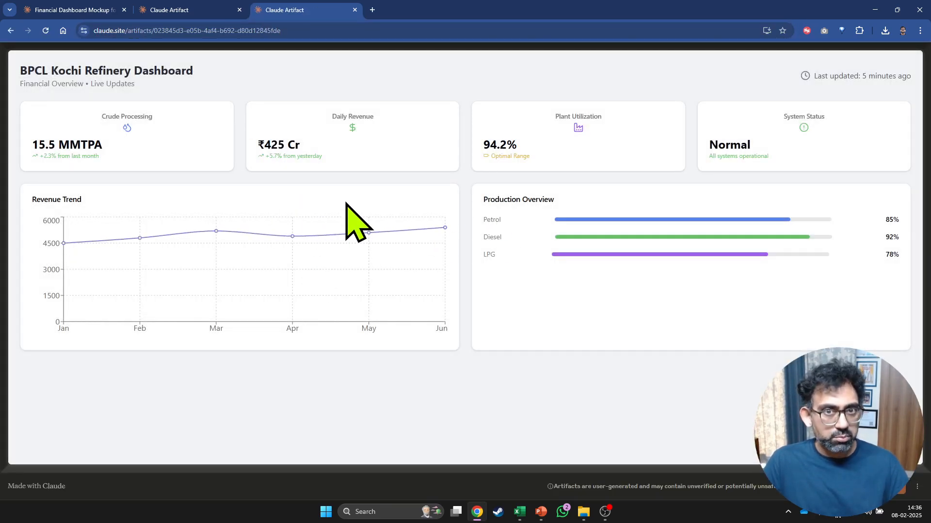
{"action": "left_click", "coordinate": [190, 9]}
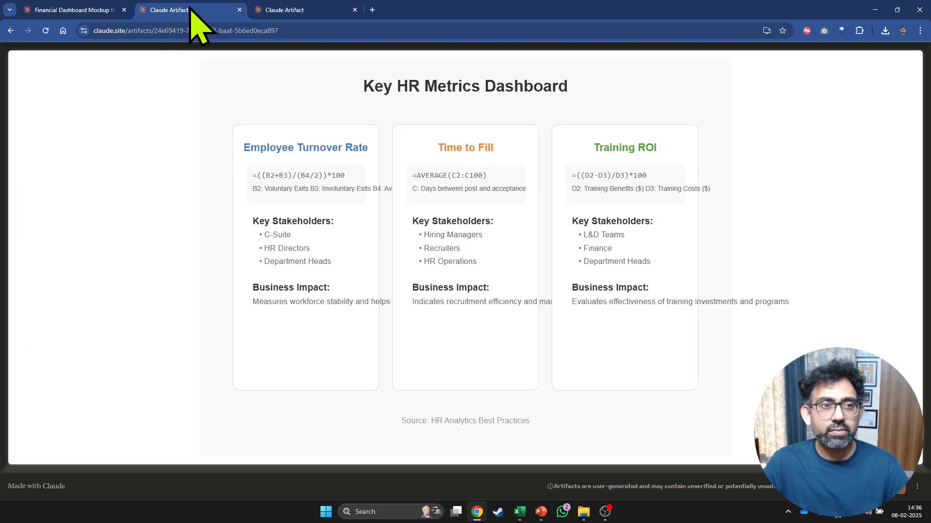
{"action": "left_click", "coordinate": [88, 9]}
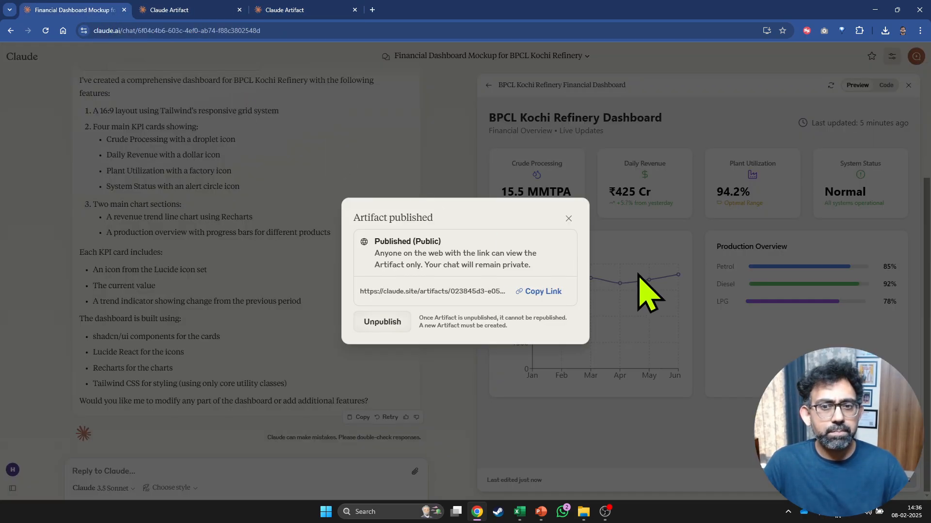
{"action": "left_click", "coordinate": [568, 219]}
Step: In a new chat, request "5 slides on annual performance" with the instruction "create using html"
{"action": "mouse_move", "coordinate": [1, 131]}
{"action": "left_click", "coordinate": [36, 78]}
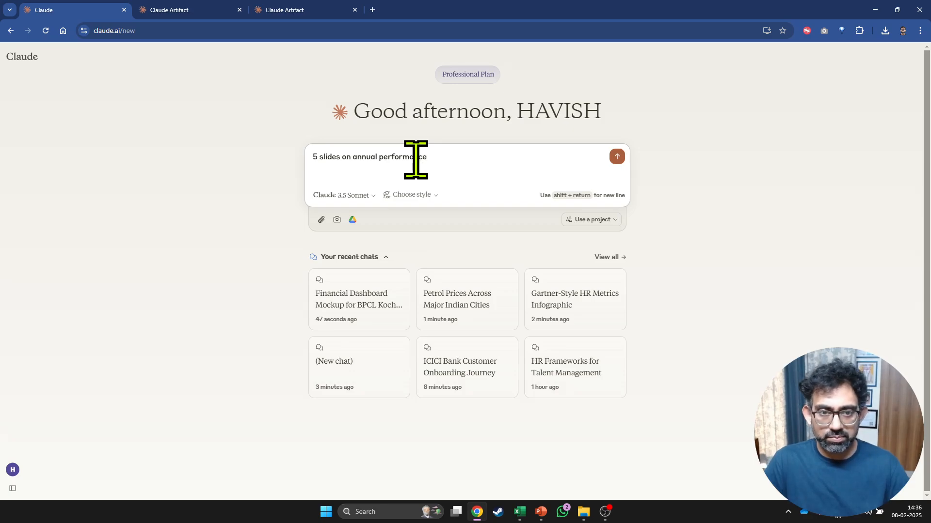
{"action": "key", "text": "BackSpace"}
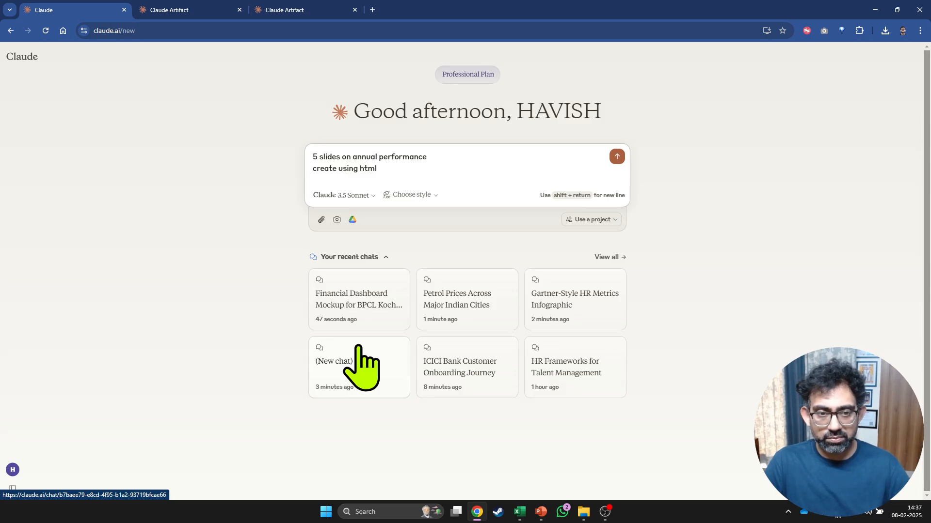
{"action": "key", "text": "Return"}
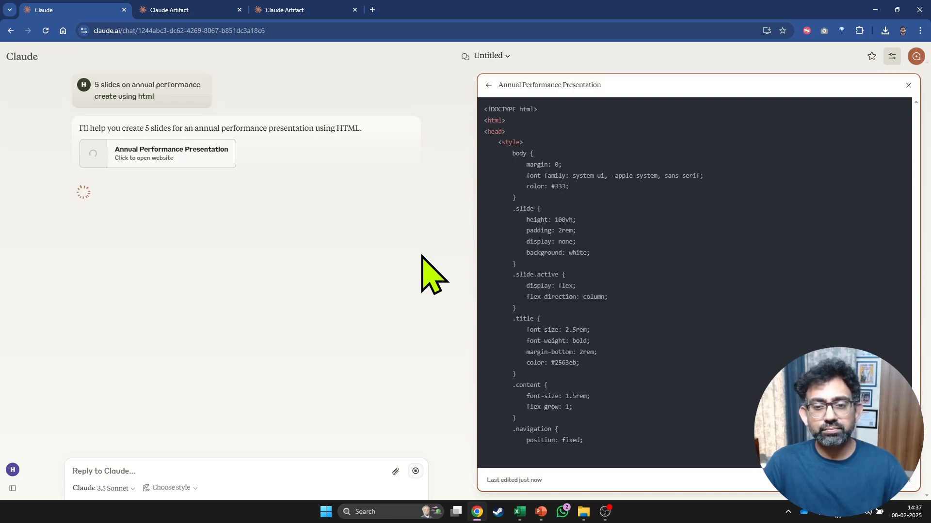
Step: Page through the generated Annual Performance Presentation preview from the title slide to the last slide
{"action": "scroll", "coordinate": [570, 245], "scroll_direction": "up", "scroll_amount": 3}
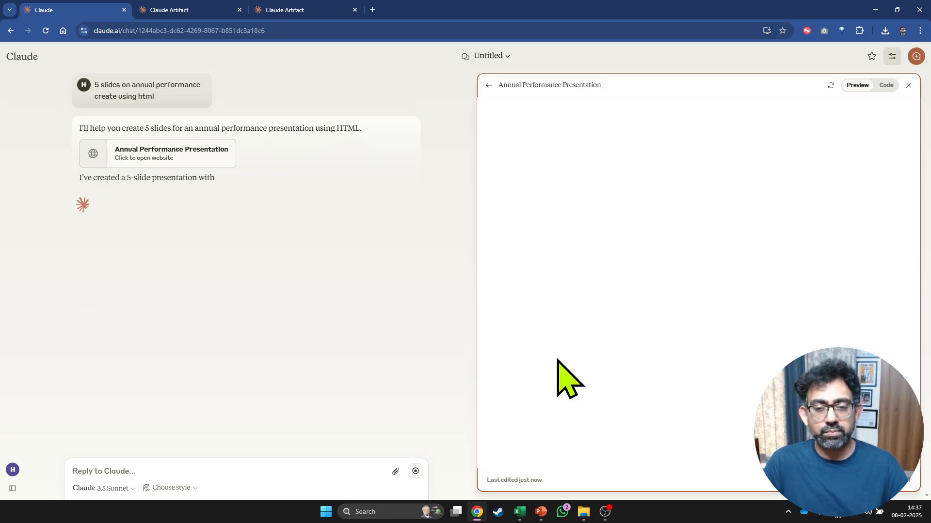
{"action": "scroll", "coordinate": [868, 426], "scroll_direction": "down", "scroll_amount": 1}
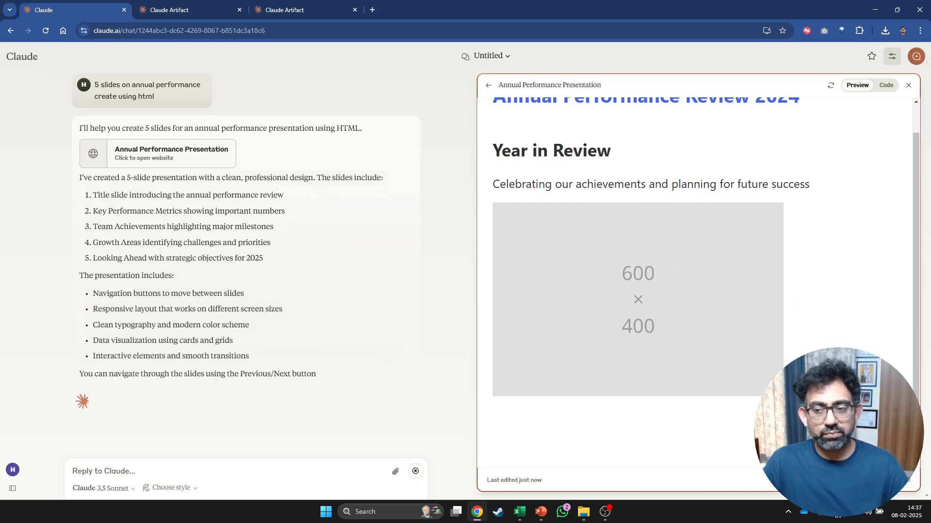
{"action": "left_click", "coordinate": [880, 452]}
{"action": "scroll", "coordinate": [880, 454], "scroll_direction": "up", "scroll_amount": 1}
{"action": "left_click", "coordinate": [880, 452]}
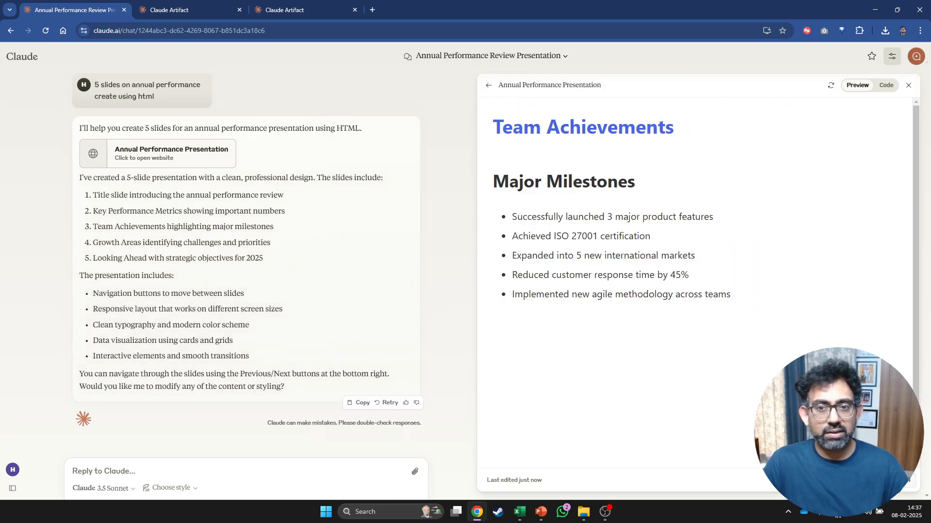
{"action": "left_click", "coordinate": [880, 452]}
{"action": "left_click", "coordinate": [880, 452]}
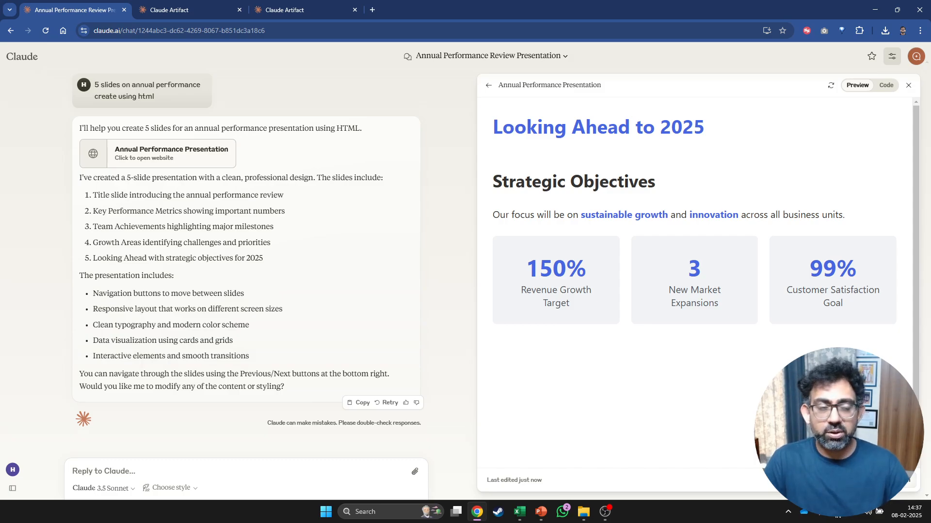
Step: In a new chat, request a vendor checklist calculator with 10 weighted clickable points, end score, 3 colors, icons and tooltips, and have the artifact error fixed
{"action": "mouse_move", "coordinate": [16, 125]}
{"action": "left_click", "coordinate": [40, 76]}
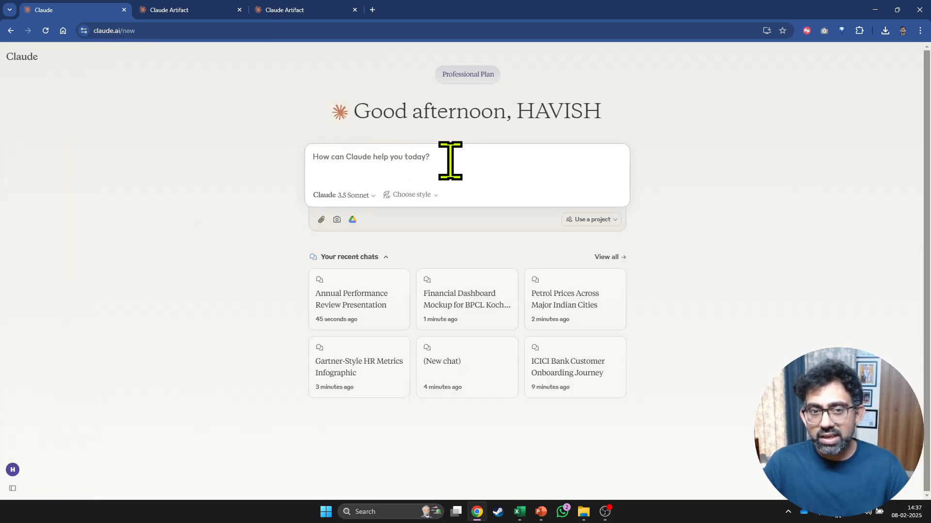
{"action": "type", "text": "vendor checklist"}
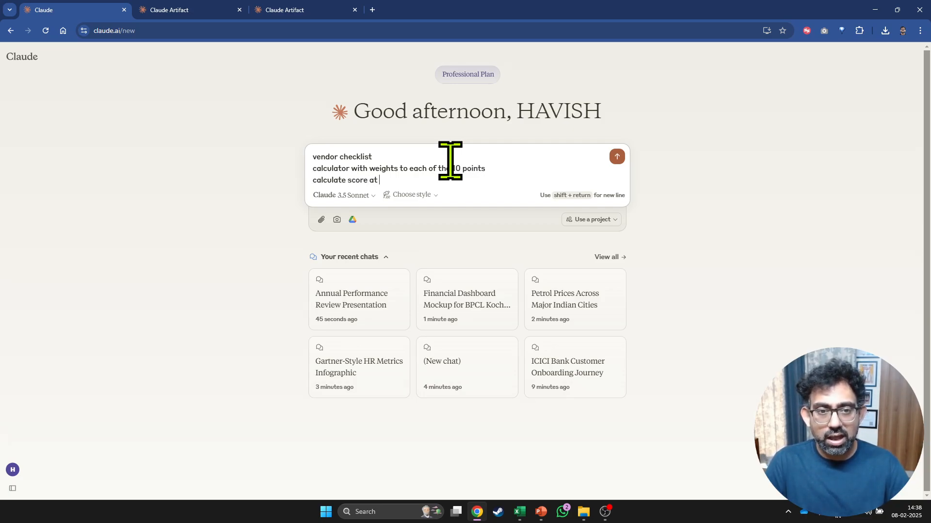
{"action": "key", "text": "shift+Return"}
{"action": "type", "text": "use 3 colors"}
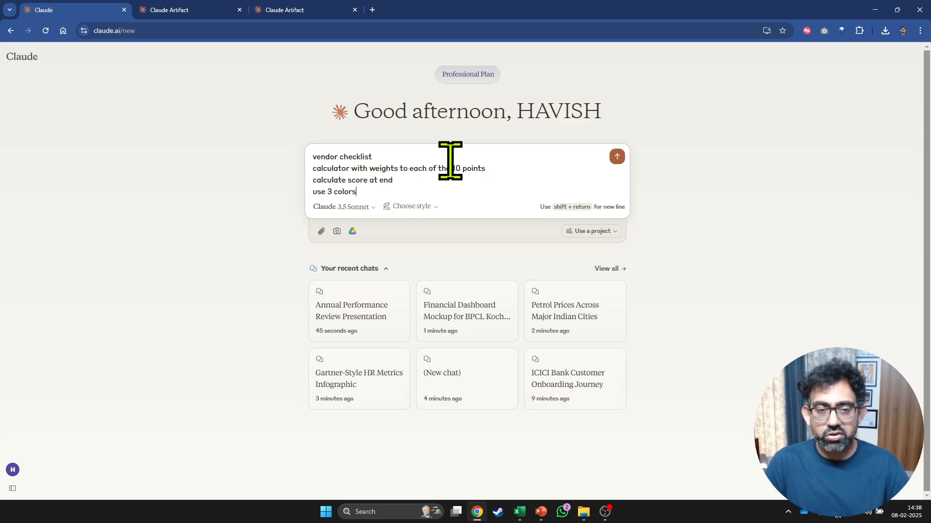
{"action": "key", "text": "shift+Return"}
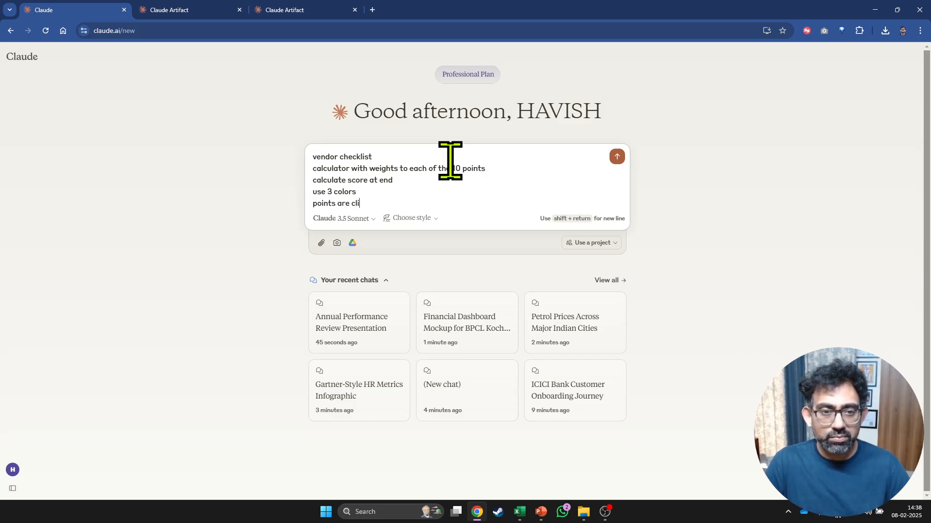
{"action": "type", "text": "points are clickable"}
{"action": "key", "text": "shift+Return"}
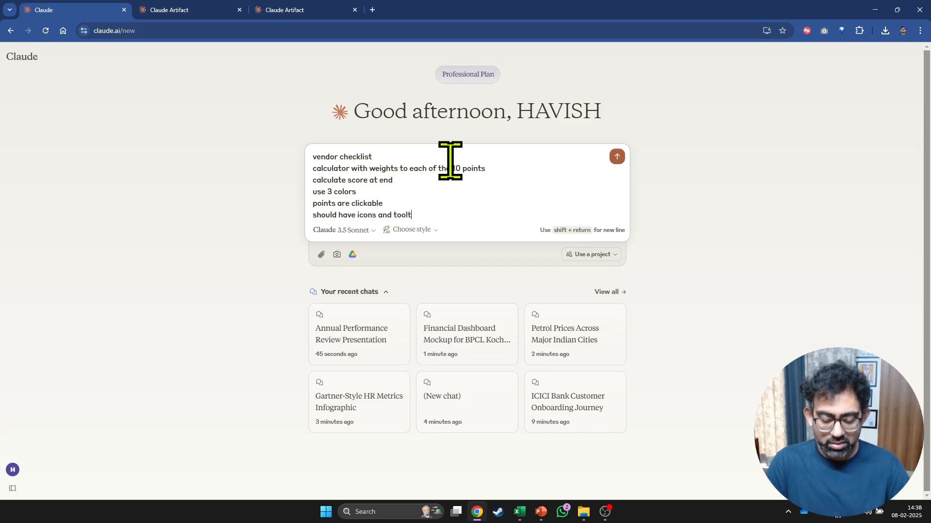
{"action": "key", "text": "Return"}
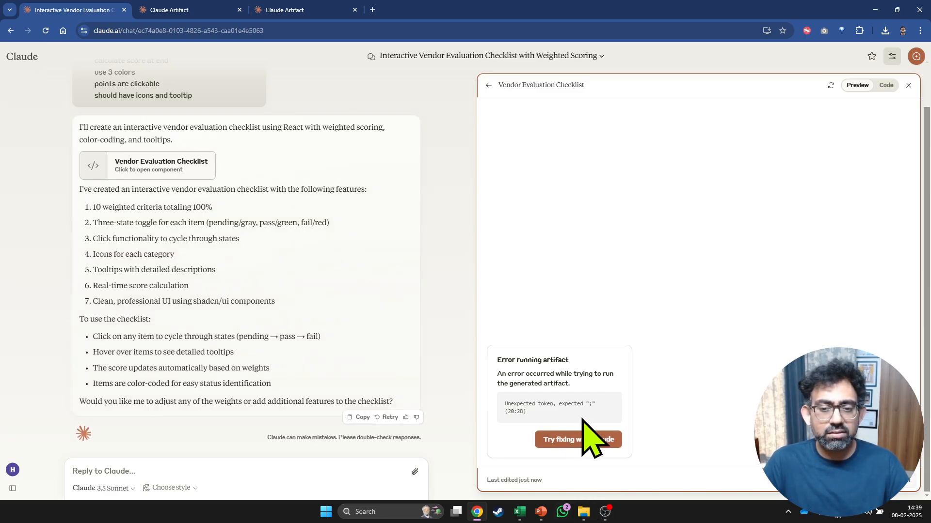
{"action": "left_click", "coordinate": [578, 440]}
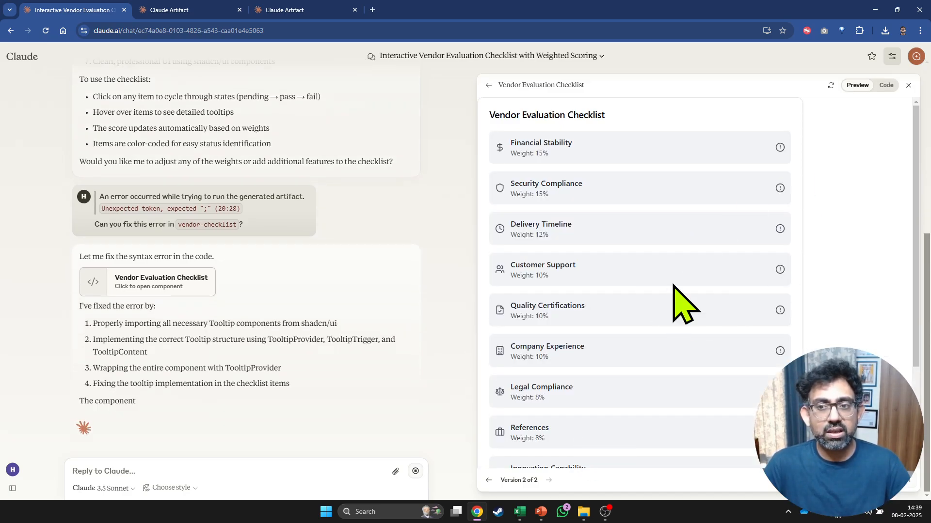
Step: Mark Financial Stability as failed and Security Compliance, Delivery Timeline and Customer Support as passed in the checklist, and view the overall score
{"action": "left_click", "coordinate": [777, 148]}
{"action": "left_click", "coordinate": [777, 148]}
{"action": "left_click", "coordinate": [777, 148]}
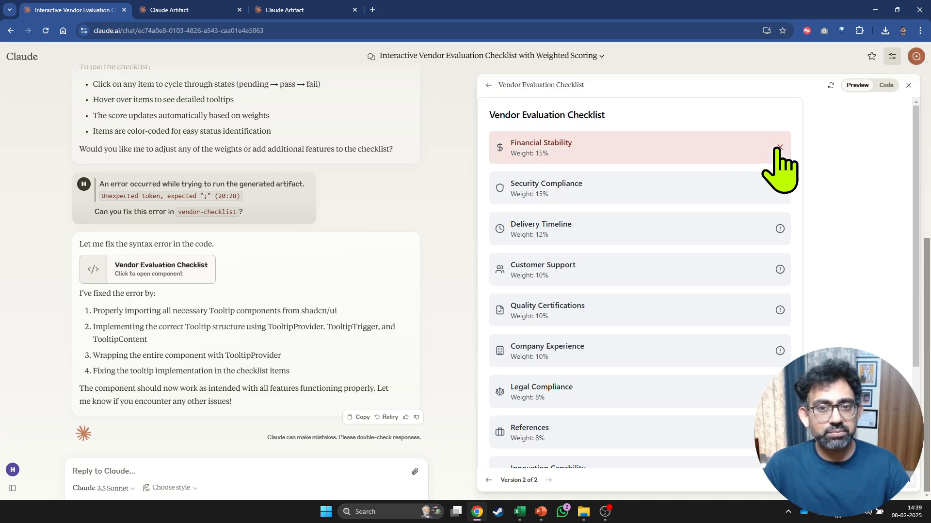
{"action": "double_click", "coordinate": [779, 189]}
{"action": "left_click", "coordinate": [779, 189]}
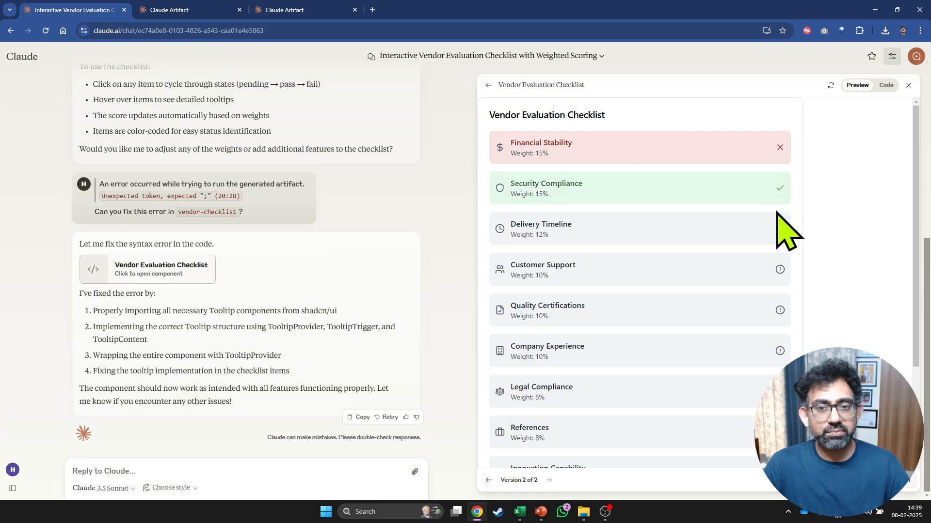
{"action": "left_click", "coordinate": [781, 224]}
{"action": "left_click", "coordinate": [764, 271]}
{"action": "scroll", "coordinate": [727, 310], "scroll_direction": "down", "scroll_amount": 3}
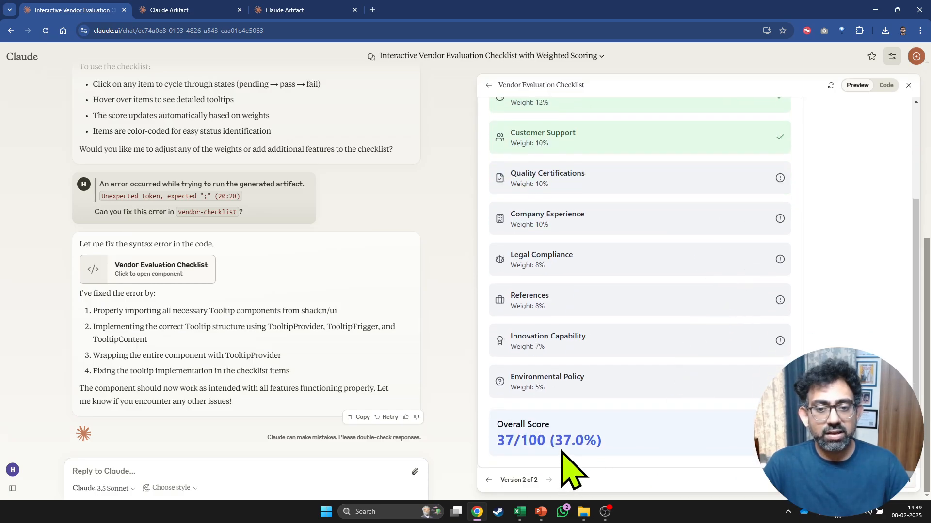
Step: Mark Environmental Policy, Innovation Capability, References and Legal Compliance as passed in the vendor checklist
{"action": "left_click", "coordinate": [667, 380]}
{"action": "left_click", "coordinate": [665, 341]}
{"action": "left_click", "coordinate": [658, 299]}
{"action": "left_click", "coordinate": [653, 260]}
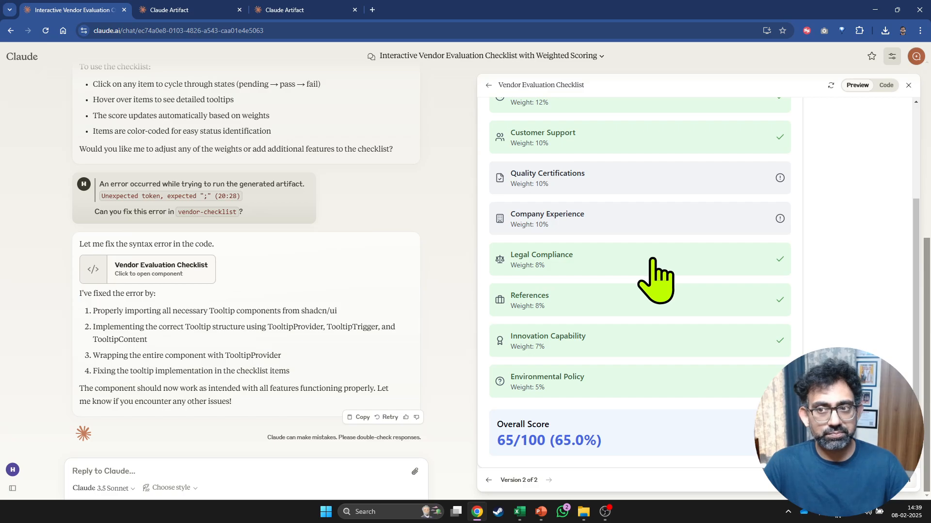
{"action": "scroll", "coordinate": [657, 273], "scroll_direction": "up", "scroll_amount": 3}
Step: Start a new chat and attach Global Superstore Orders.xlsx from the Datasets - Others folder on the consulting OneDrive
{"action": "left_click", "coordinate": [38, 79]}
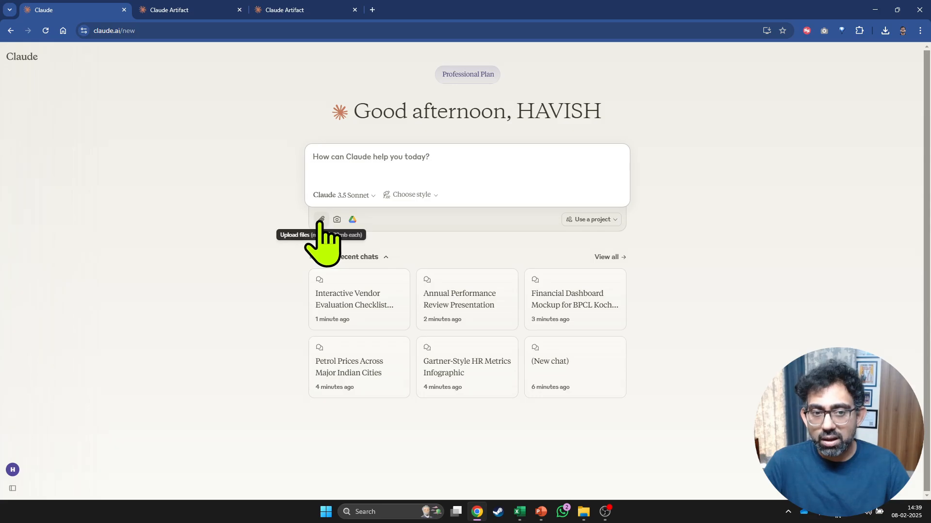
{"action": "left_click", "coordinate": [321, 219]}
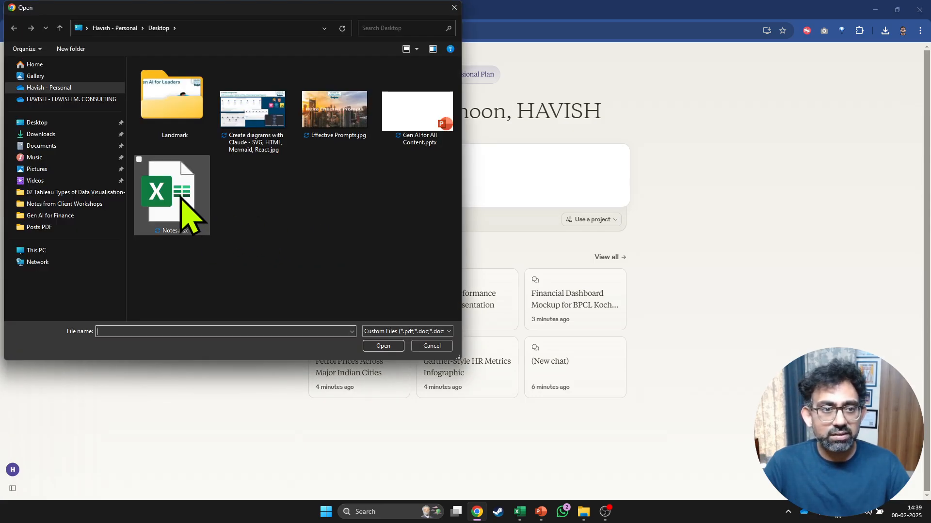
{"action": "left_click", "coordinate": [77, 99]}
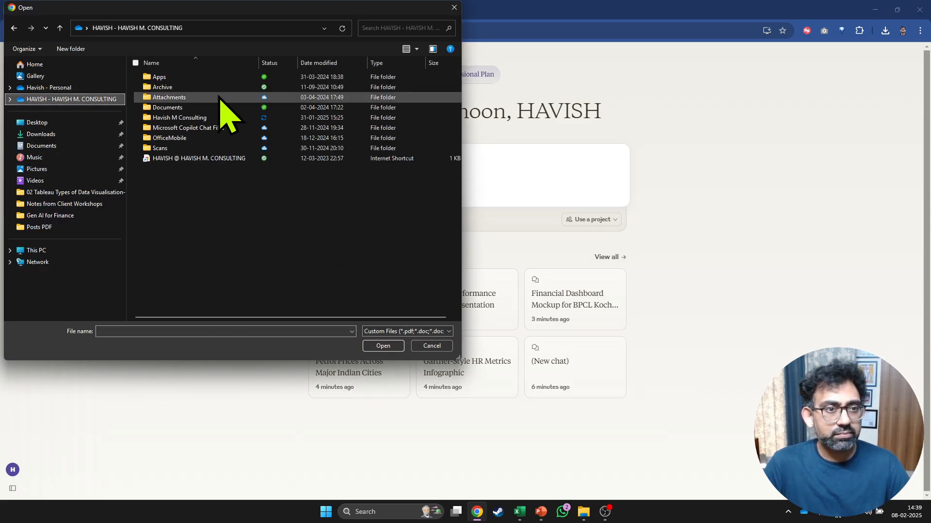
{"action": "double_click", "coordinate": [190, 118]}
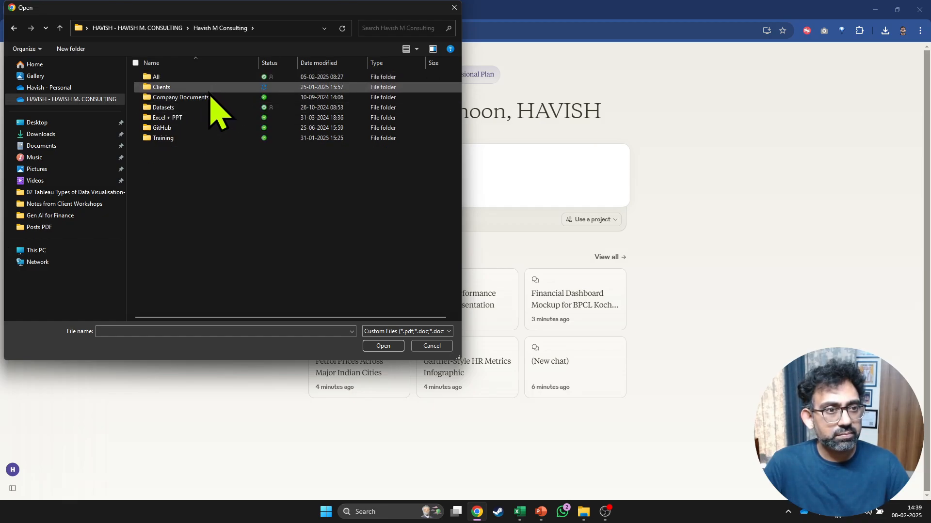
{"action": "double_click", "coordinate": [196, 107]}
{"action": "double_click", "coordinate": [194, 88]}
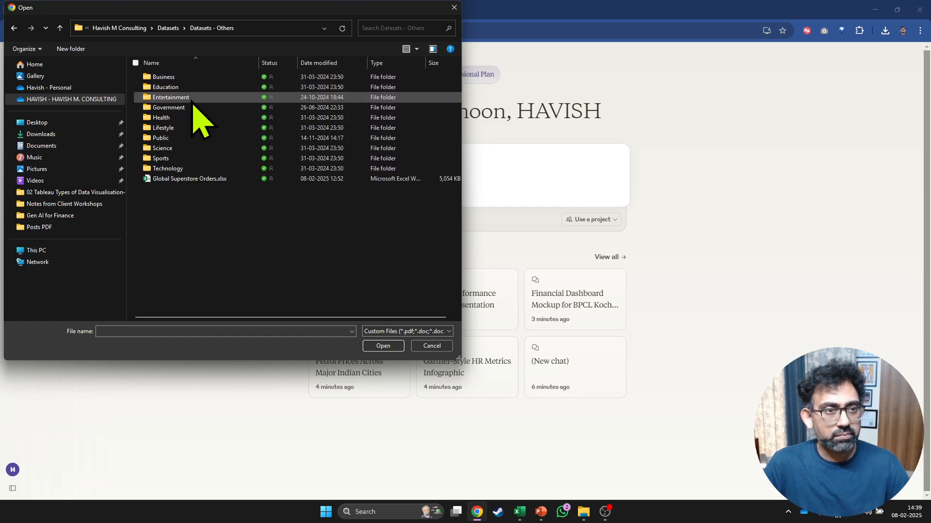
{"action": "double_click", "coordinate": [183, 179]}
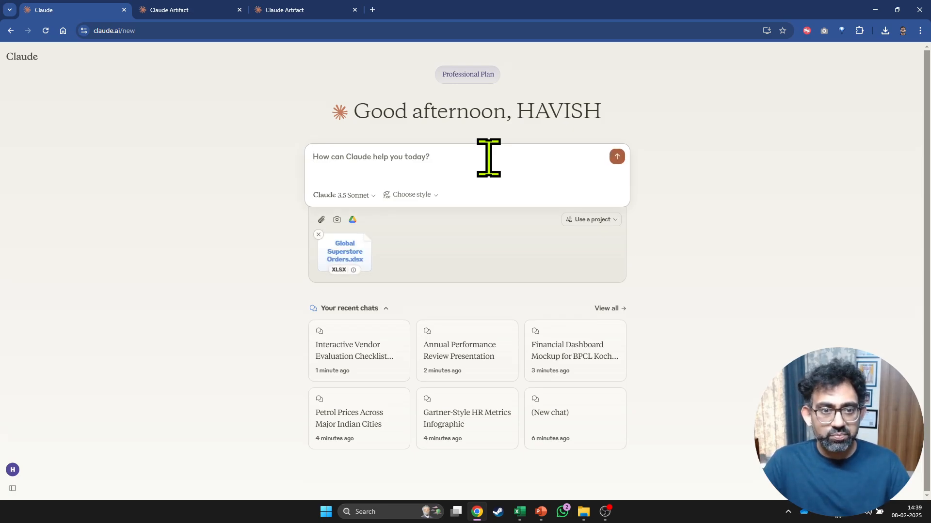
Step: Write the prompt line "create a column chart to show sum of sales for all markets"
{"action": "type", "text": "cr"}
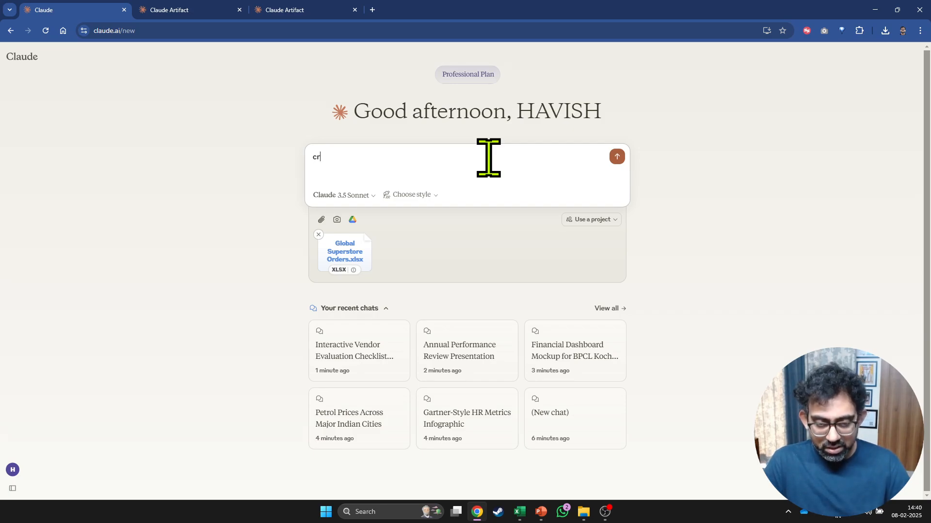
{"action": "type", "text": "eate a column c"}
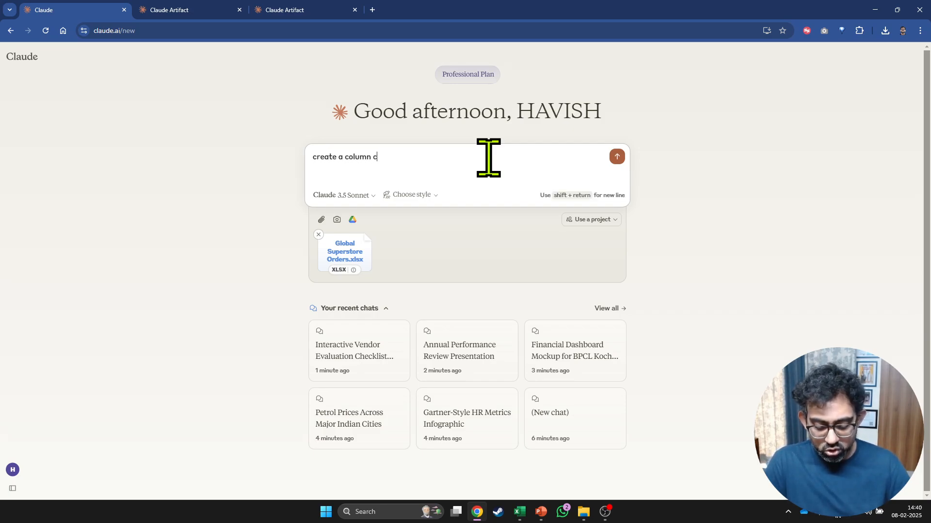
{"action": "type", "text": "hart to show sum o"}
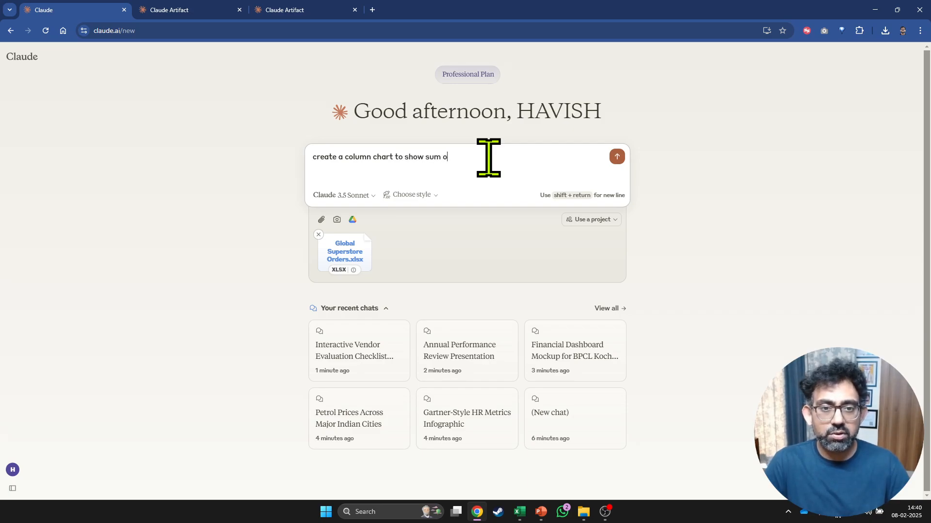
{"action": "type", "text": "f sales for all"}
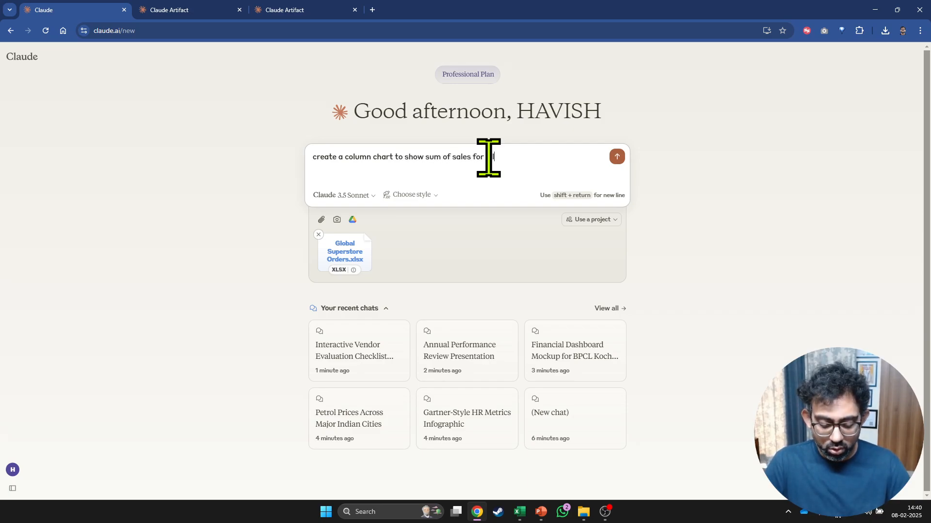
{"action": "type", "text": " marekt"}
{"action": "key", "text": "BackSpace"}
{"action": "key", "text": "BackSpace"}
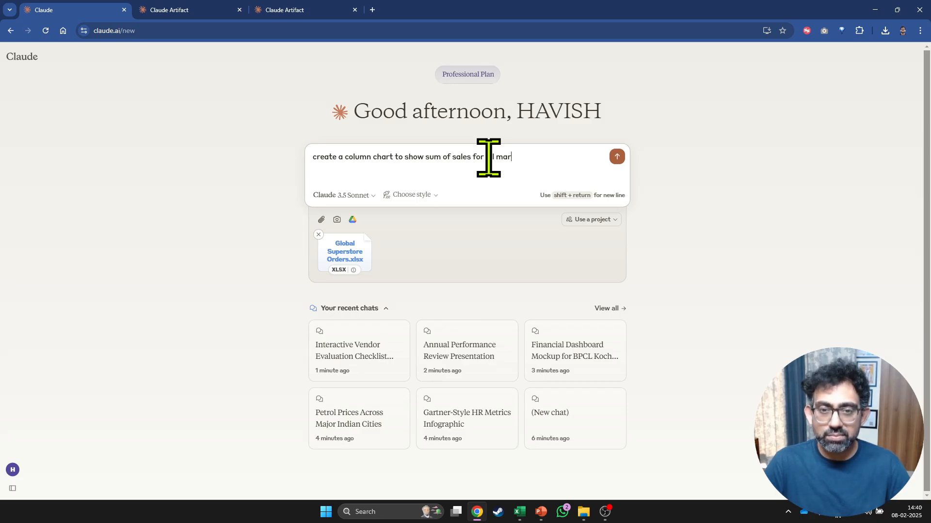
{"action": "type", "text": "kets"}
Step: Add the prompt line "tooltip on hover on each column should show a pie chart with sales for each category" and send it
{"action": "key", "text": "shift+Return"}
{"action": "type", "text": "toolt"}
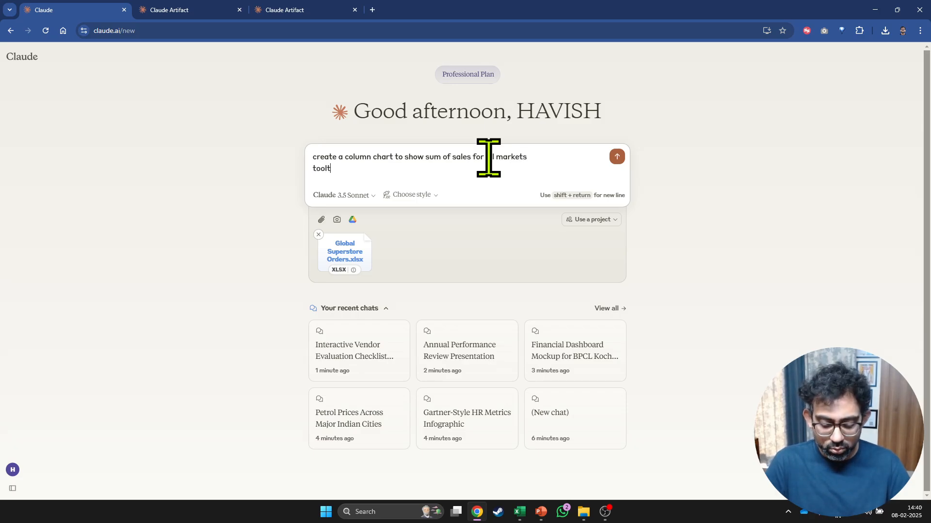
{"action": "type", "text": "ip on hover on ea"}
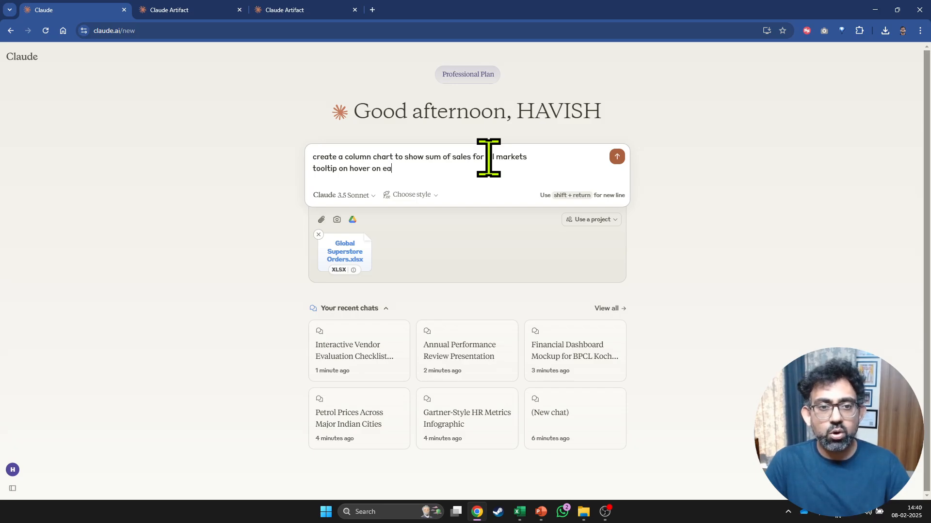
{"action": "type", "text": "ch column s"}
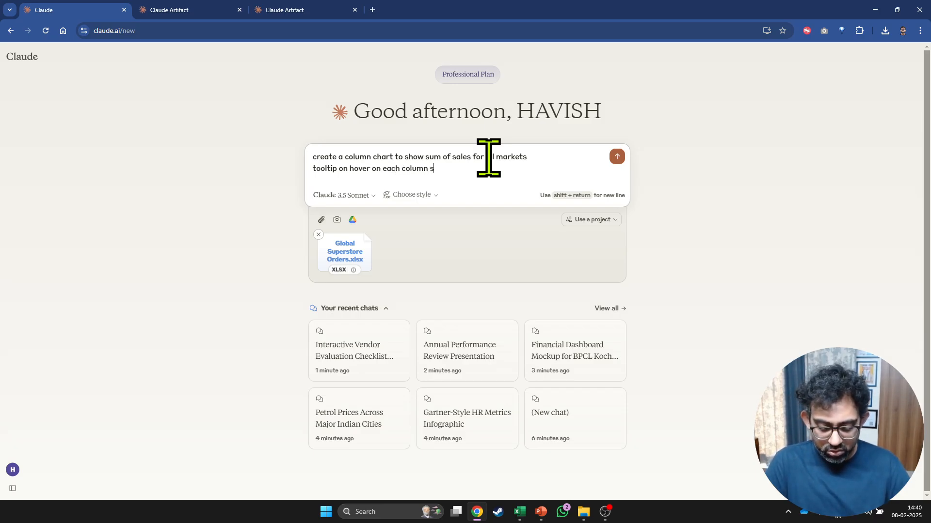
{"action": "type", "text": "hould show a"}
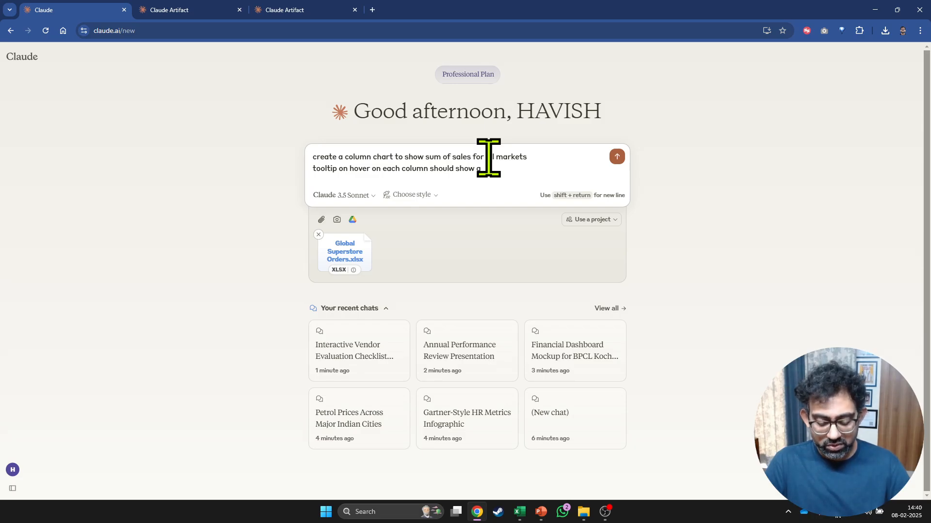
{"action": "type", "text": " pie chart with "}
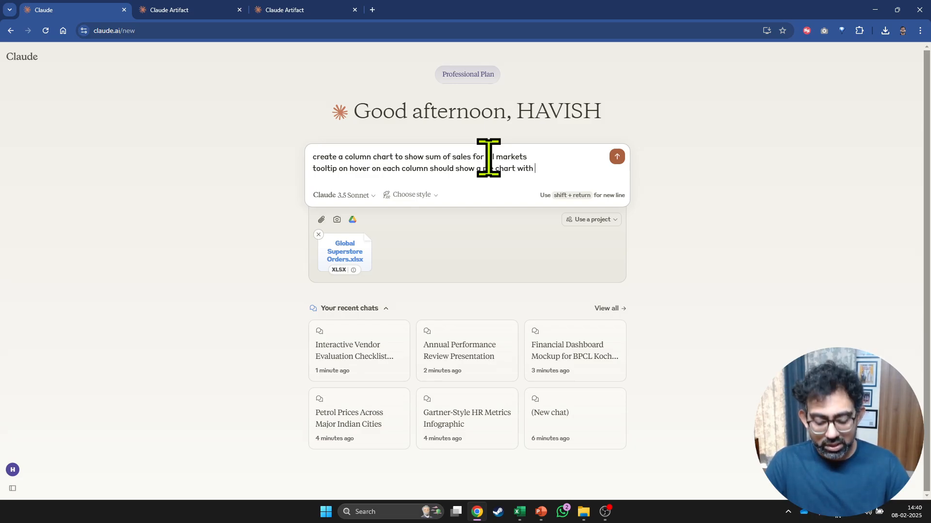
{"action": "type", "text": "sales for each "}
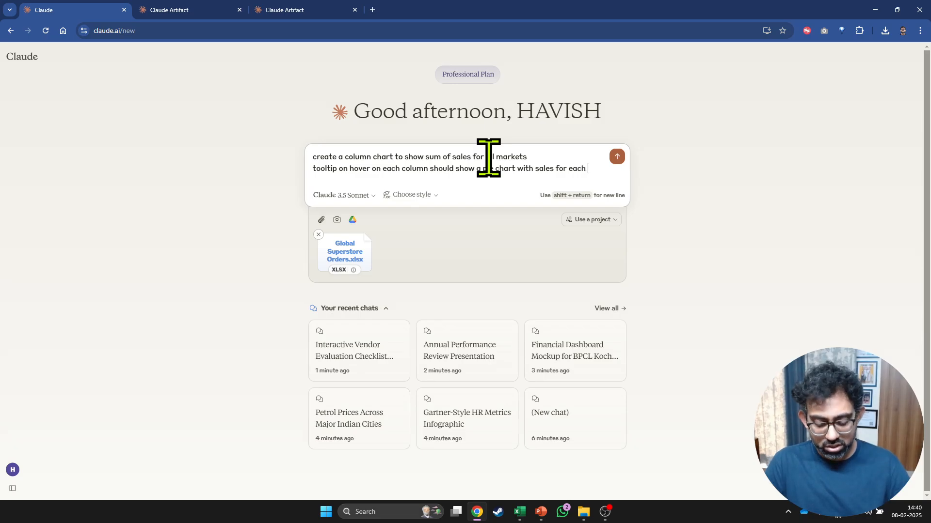
{"action": "type", "text": "categfory"}
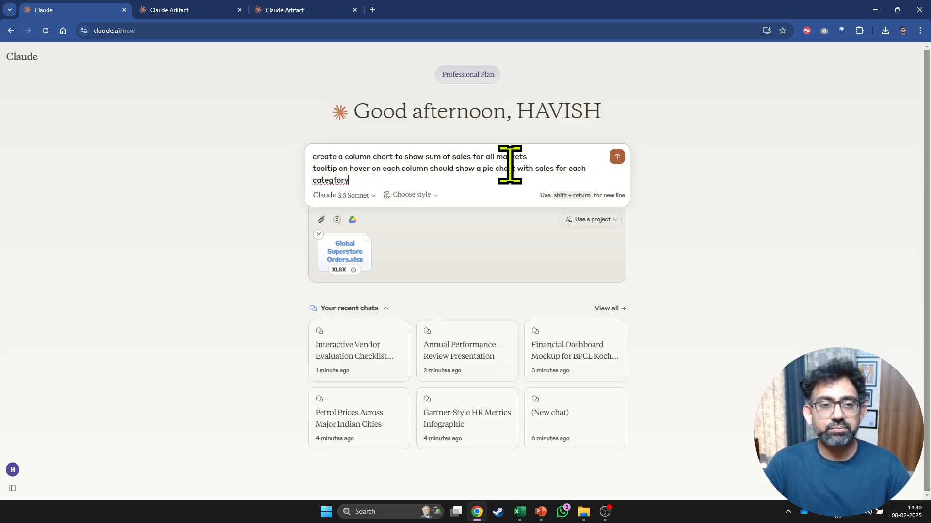
{"action": "key", "text": "ctrl+shift+Left"}
{"action": "type", "text": "category"}
{"action": "key", "text": "Return"}
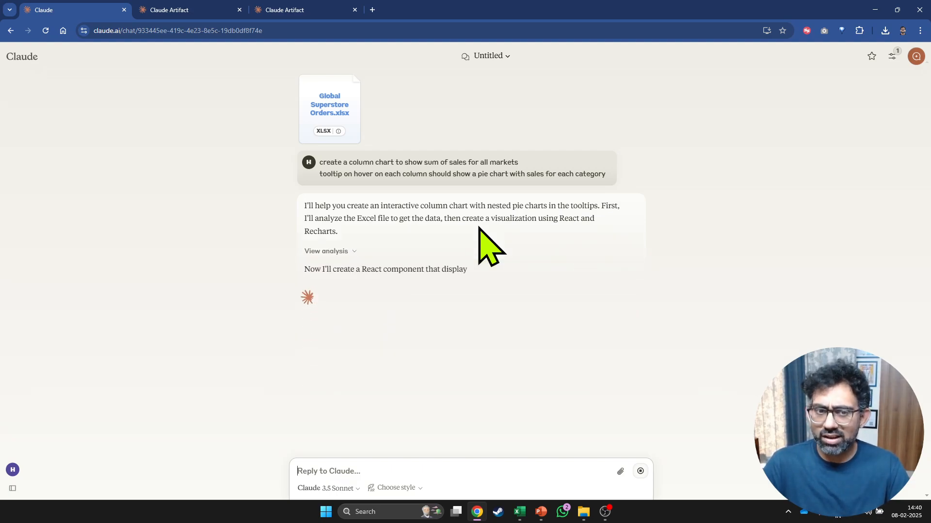
Step: Review the expanded JavaScript analysis of the workbook, collapse it, and inspect the pie chart tooltips in the Sales by Market chart
{"action": "left_click", "coordinate": [331, 251]}
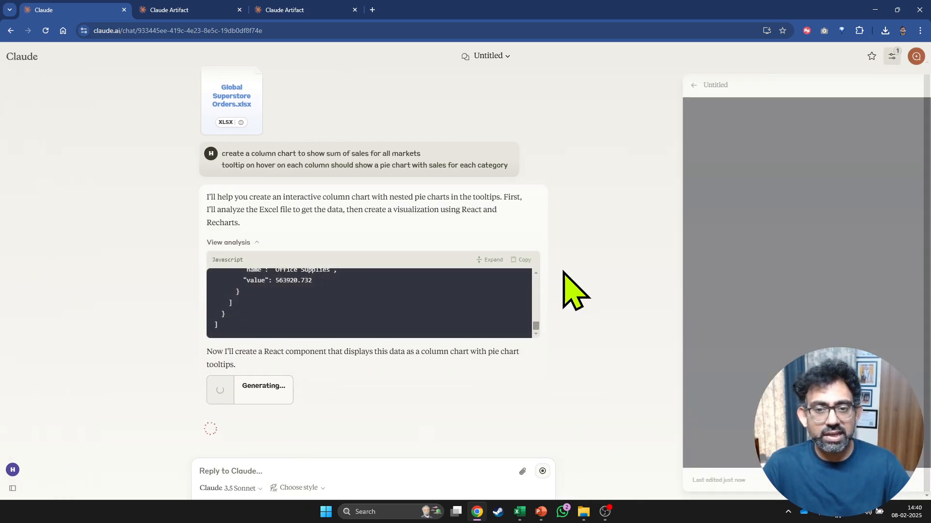
{"action": "left_click", "coordinate": [361, 258]}
{"action": "scroll", "coordinate": [270, 218], "scroll_direction": "up", "scroll_amount": 20}
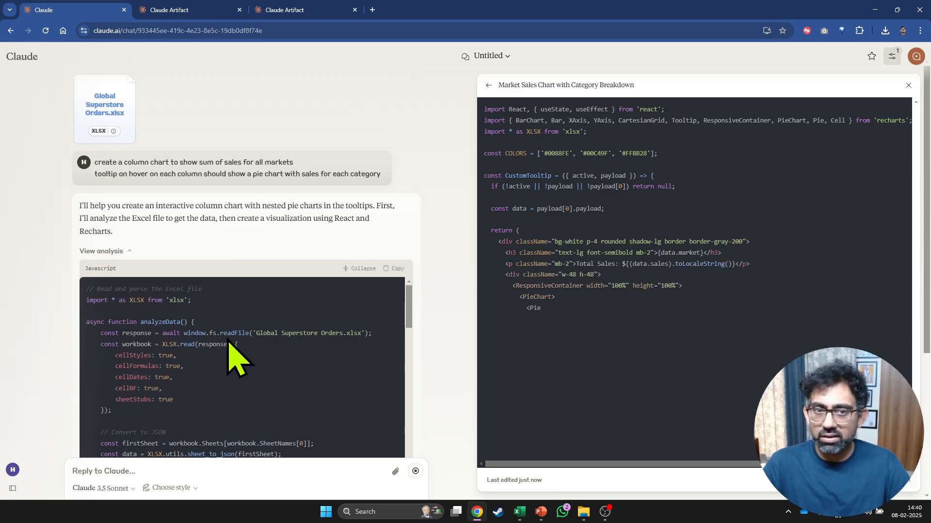
{"action": "left_click", "coordinate": [358, 269]}
{"action": "scroll", "coordinate": [345, 292], "scroll_direction": "down", "scroll_amount": 3}
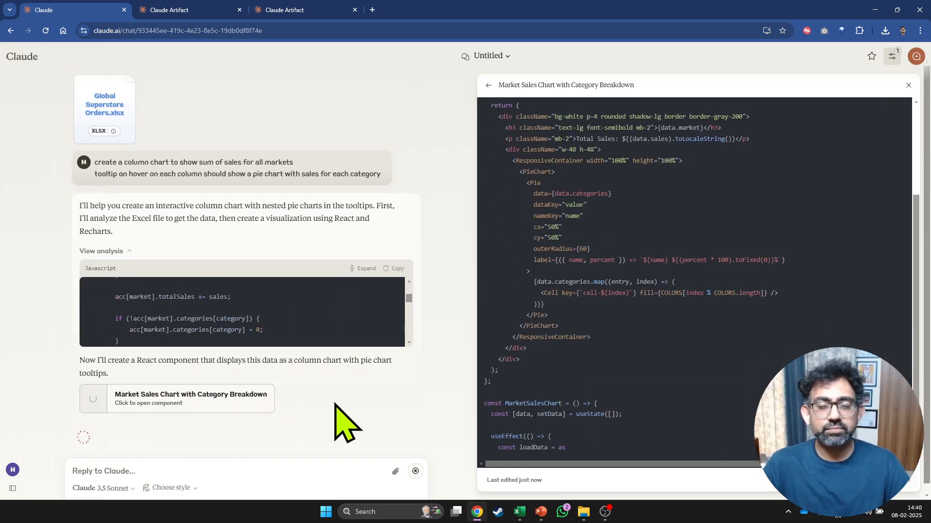
{"action": "scroll", "coordinate": [602, 333], "scroll_direction": "up", "scroll_amount": 10}
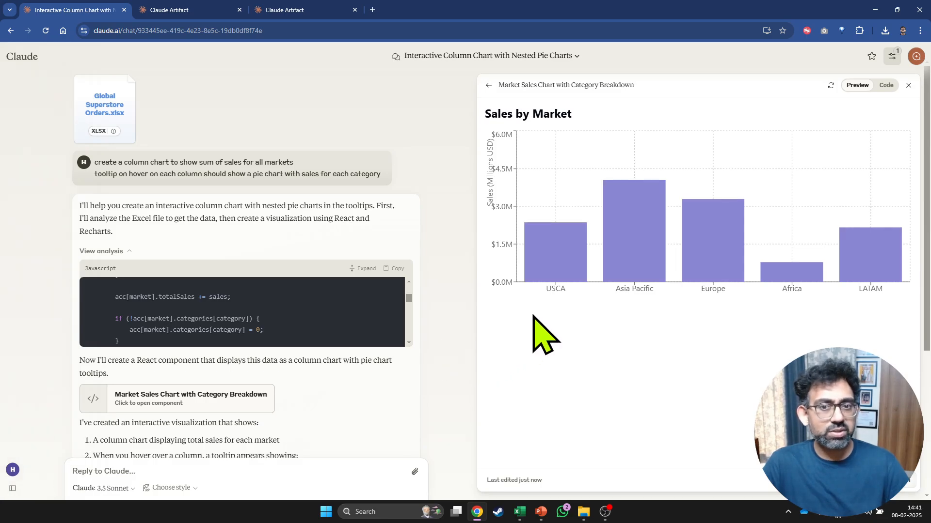
{"action": "mouse_move", "coordinate": [628, 248]}
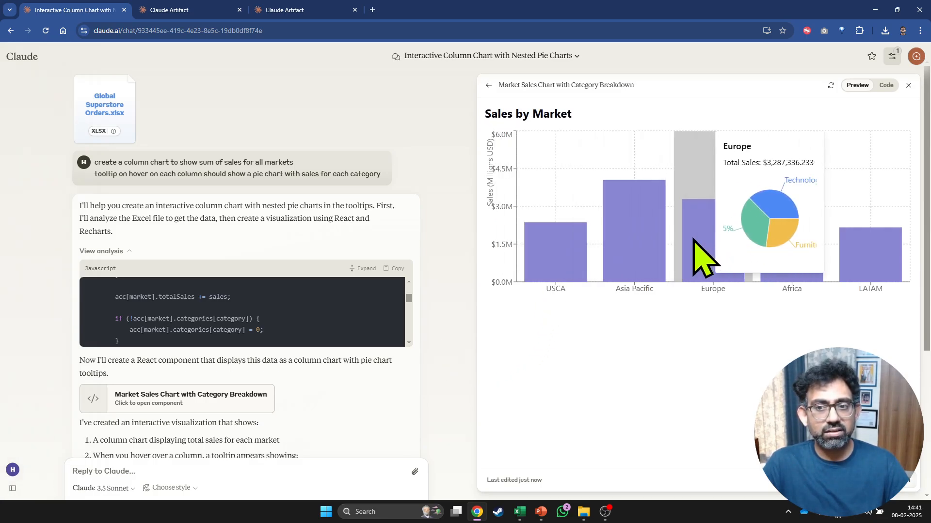